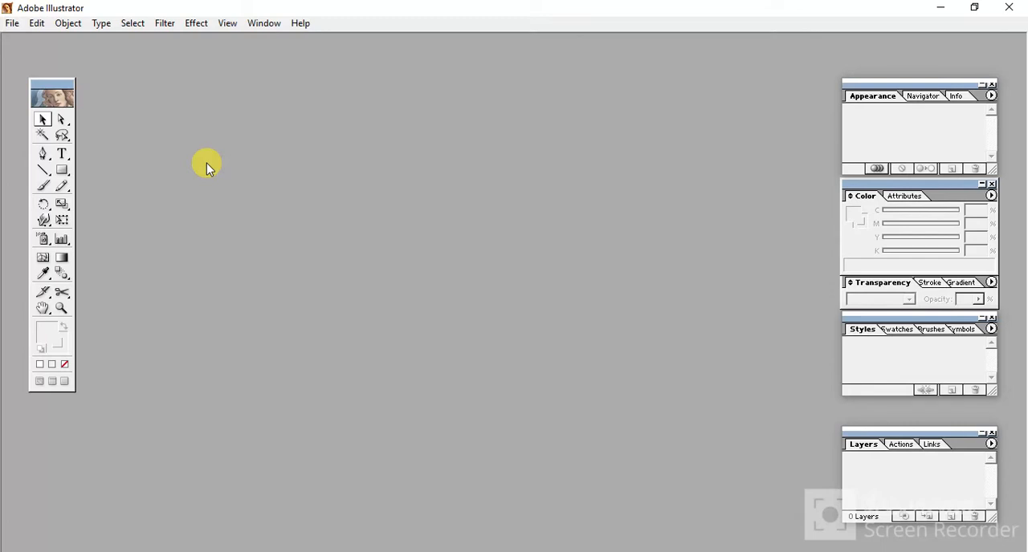
# - Create a new A4 document with units in inches and RGB color mode
pyautogui.hotkey('ctrl', 'n')
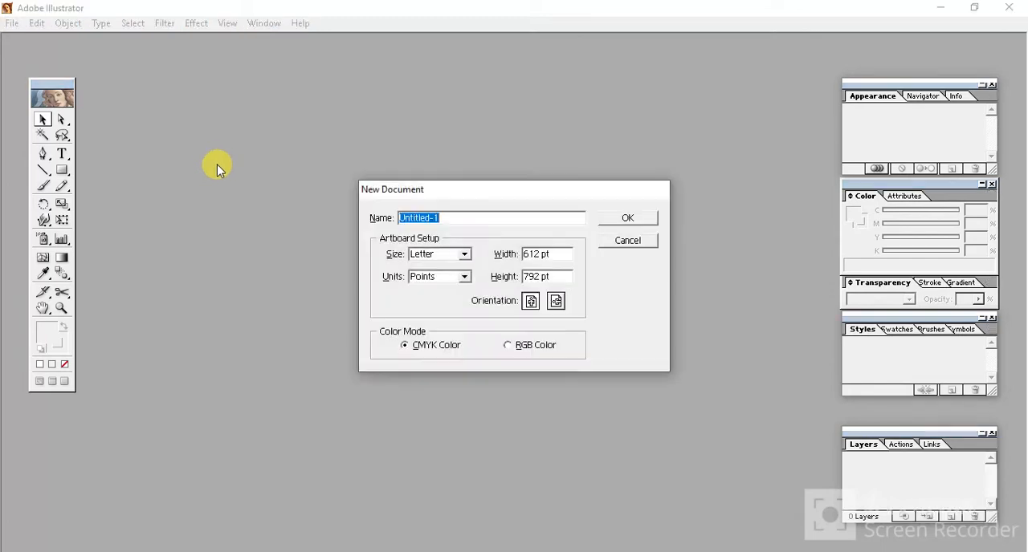
pyautogui.click(464, 255)
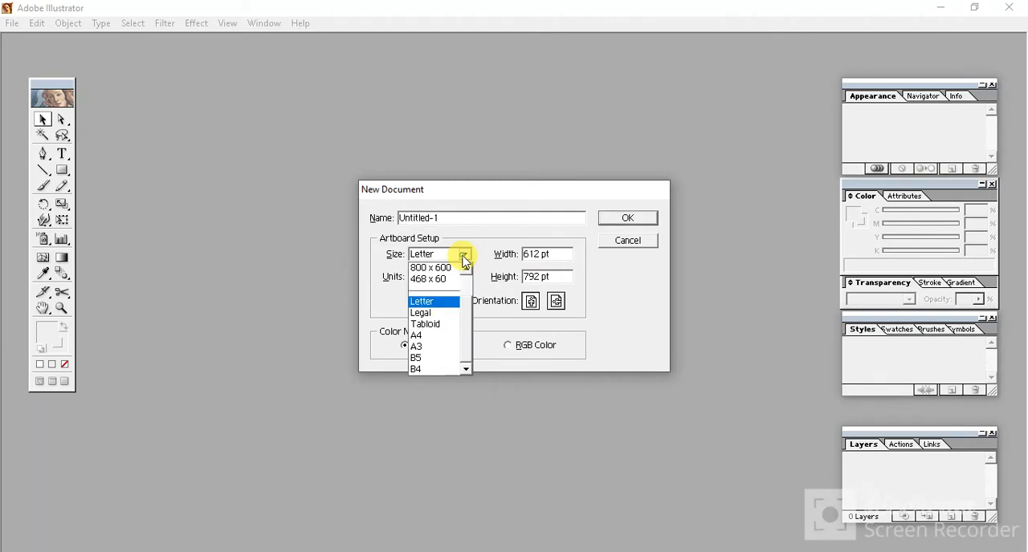
pyautogui.click(424, 339)
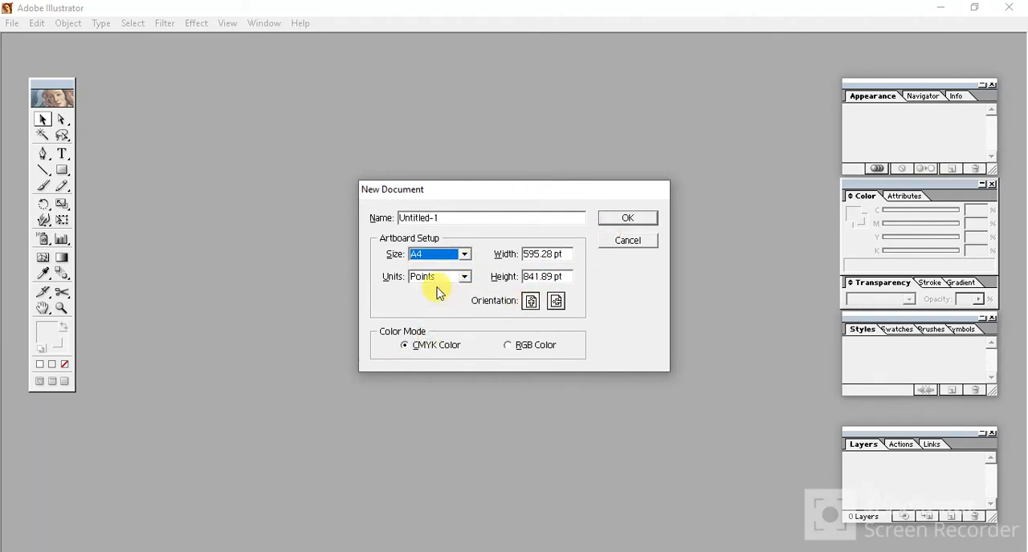
pyautogui.click(464, 277)
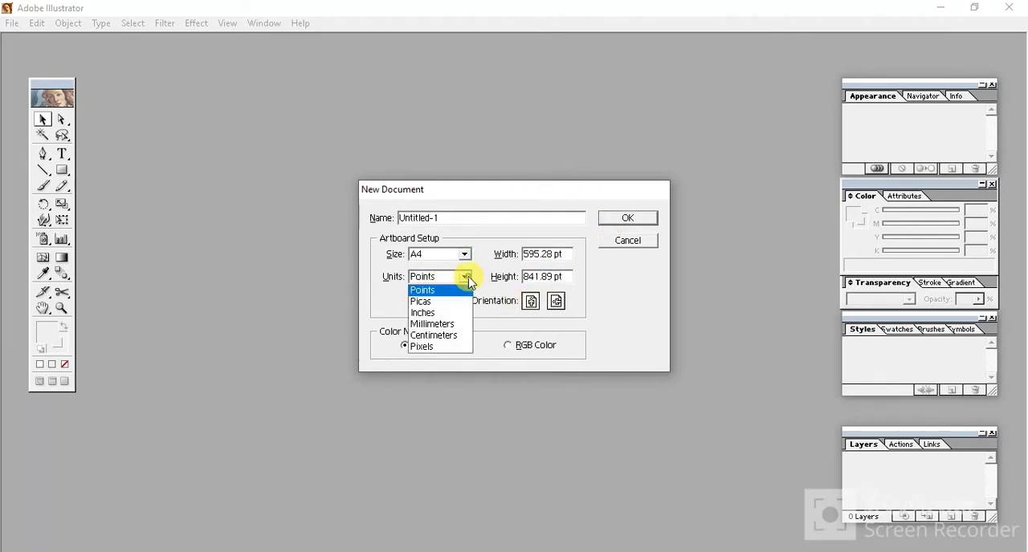
pyautogui.click(434, 313)
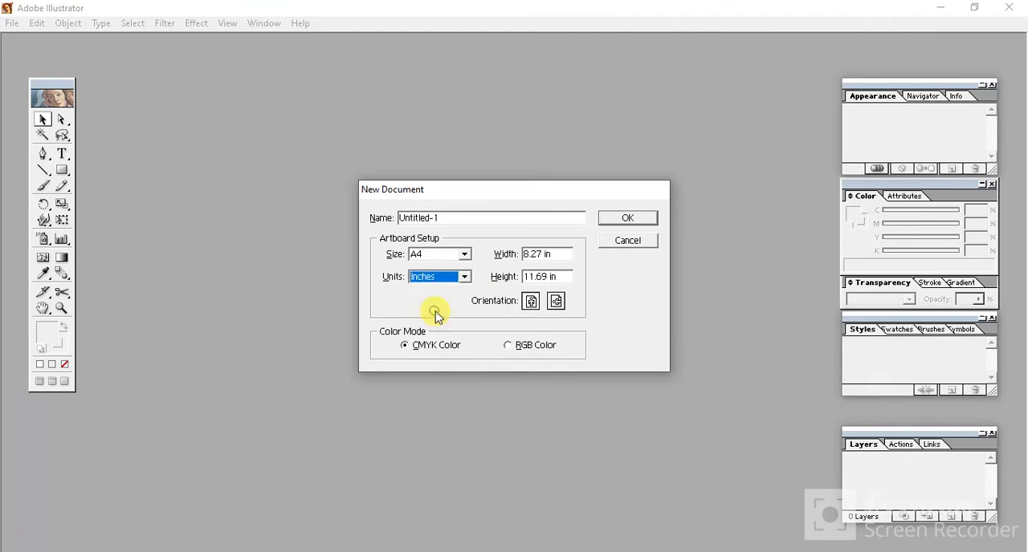
pyautogui.click(509, 347)
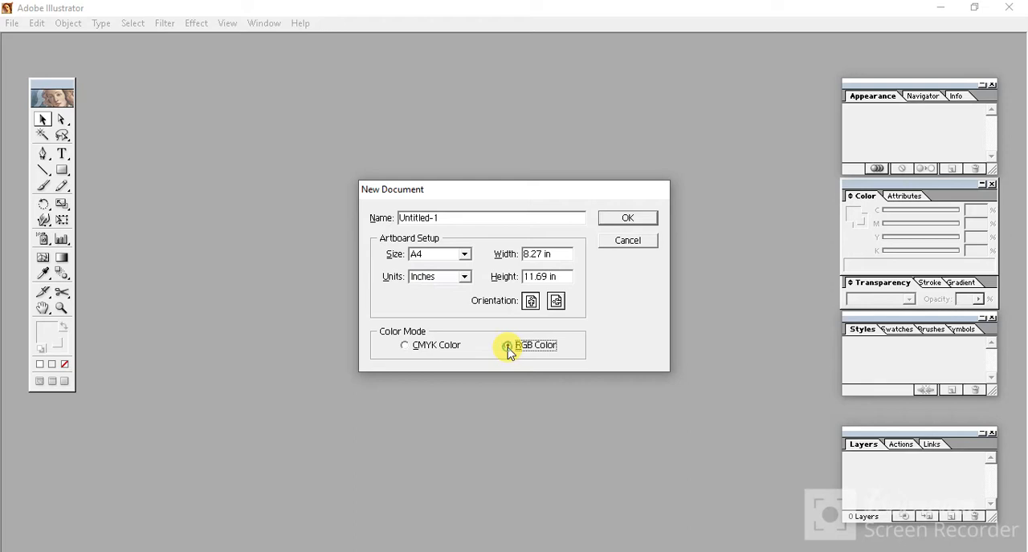
pyautogui.click(405, 346)
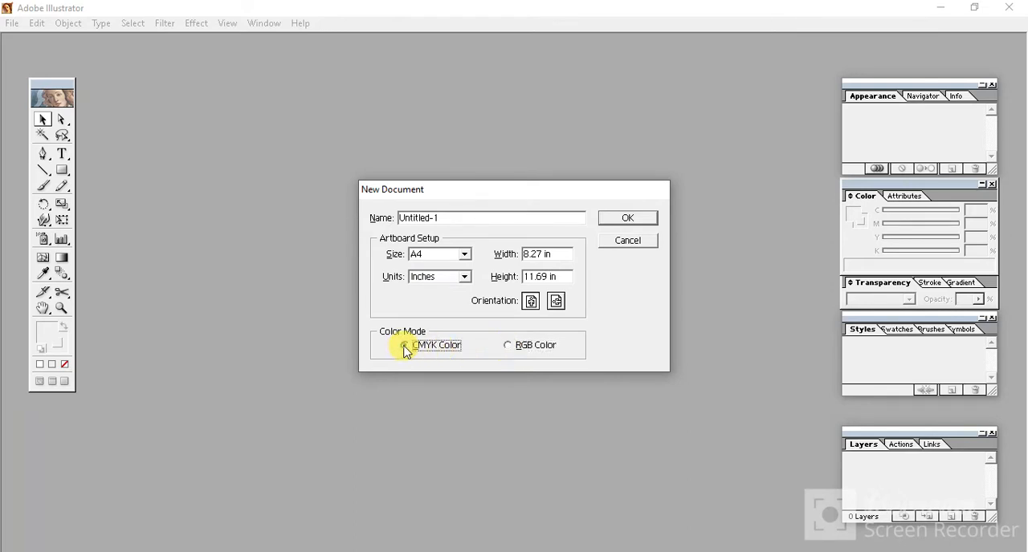
pyautogui.click(511, 350)
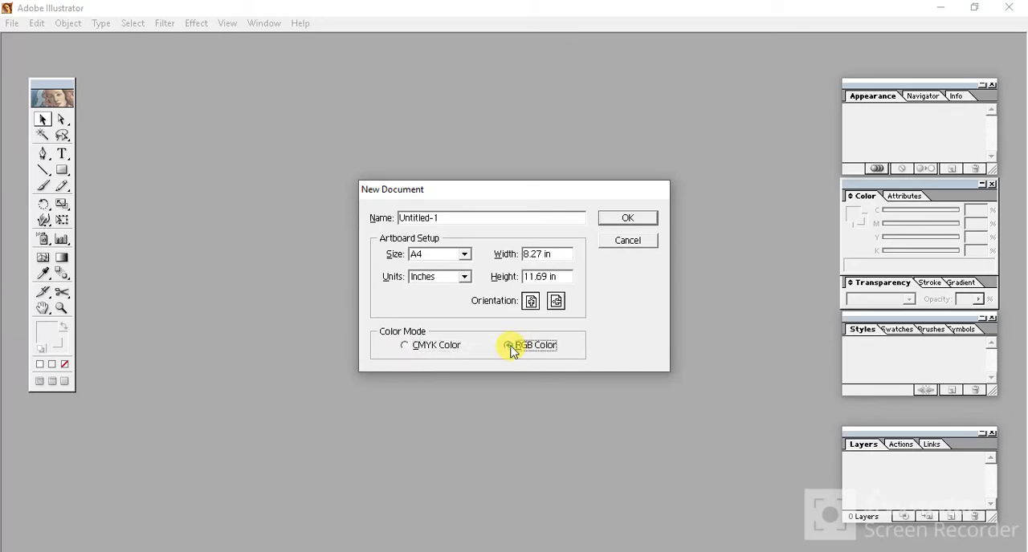
pyautogui.click(629, 220)
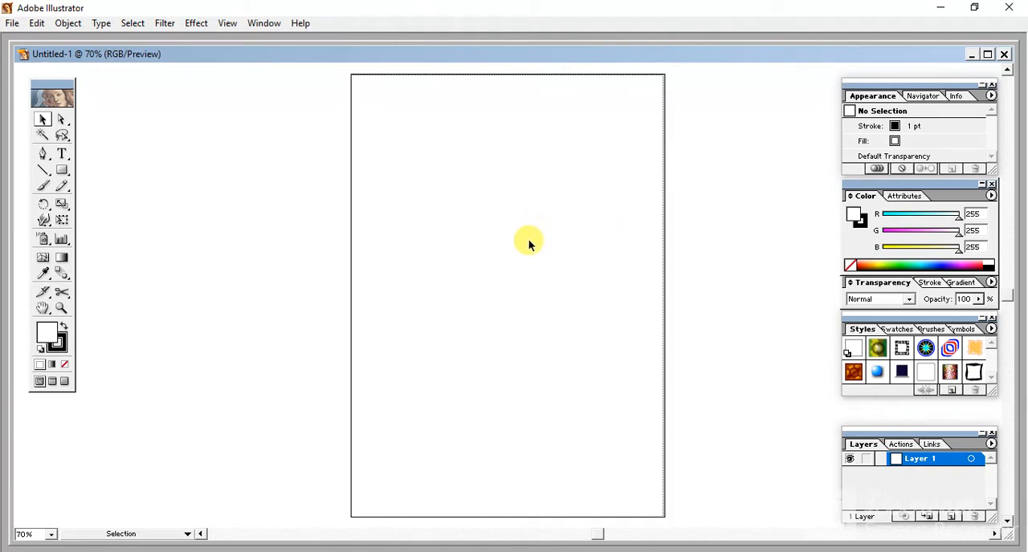
# - Zoom in on the blank artboard to 200% and position it for drawing
pyautogui.press('z')
pyautogui.click(534, 275)
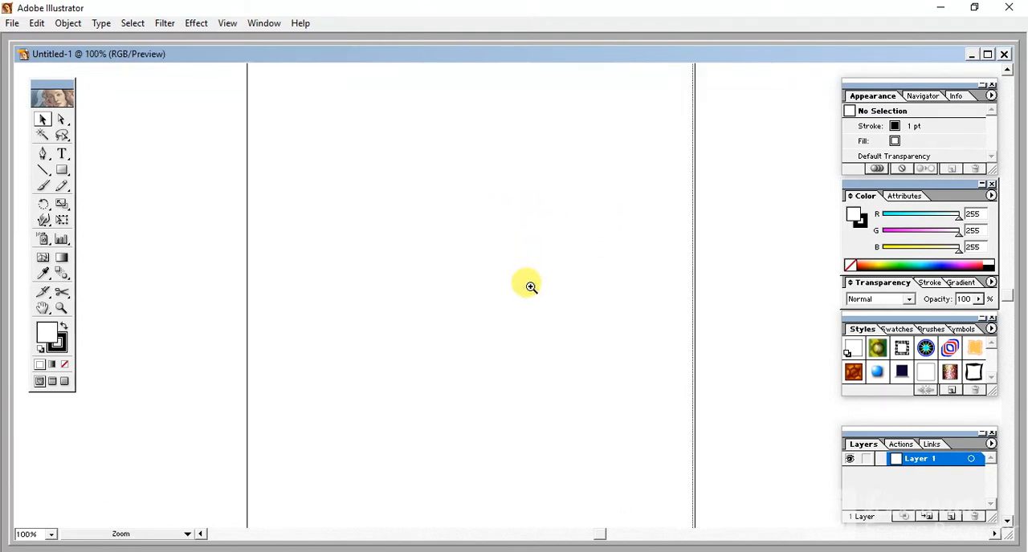
pyautogui.click(531, 287)
pyautogui.press('v')
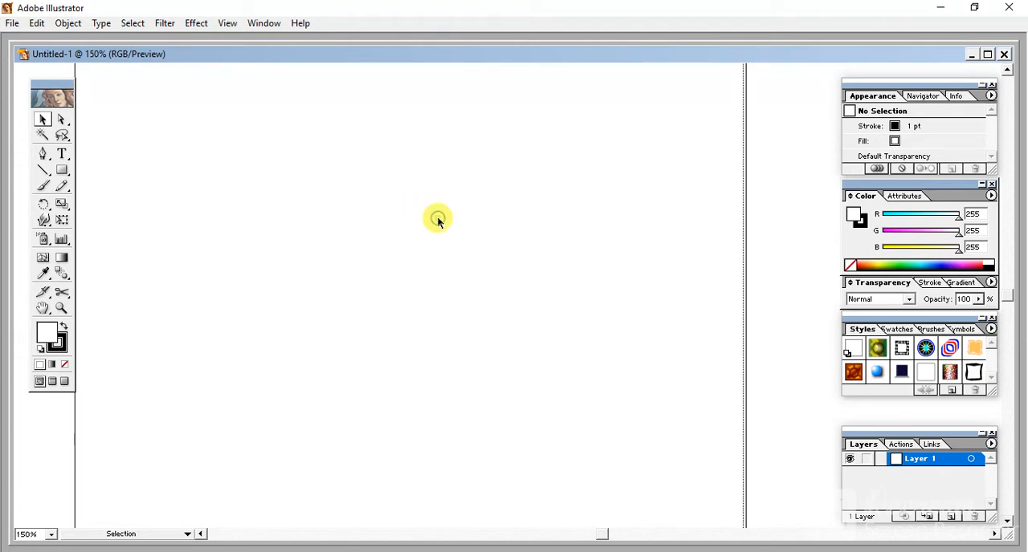
pyautogui.press('z')
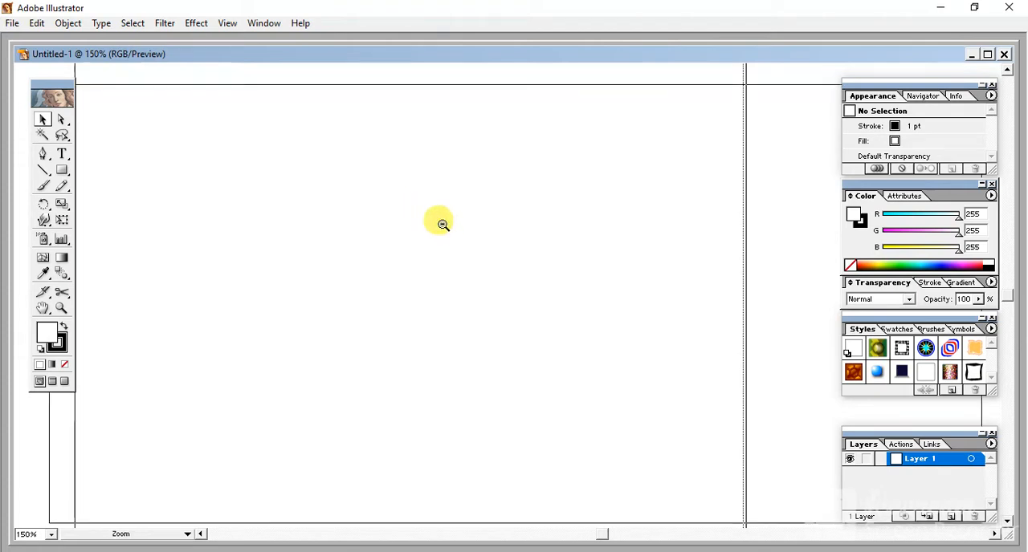
pyautogui.keyDown('alt'); pyautogui.click(442, 225); pyautogui.keyUp('alt')
pyautogui.click(443, 225)
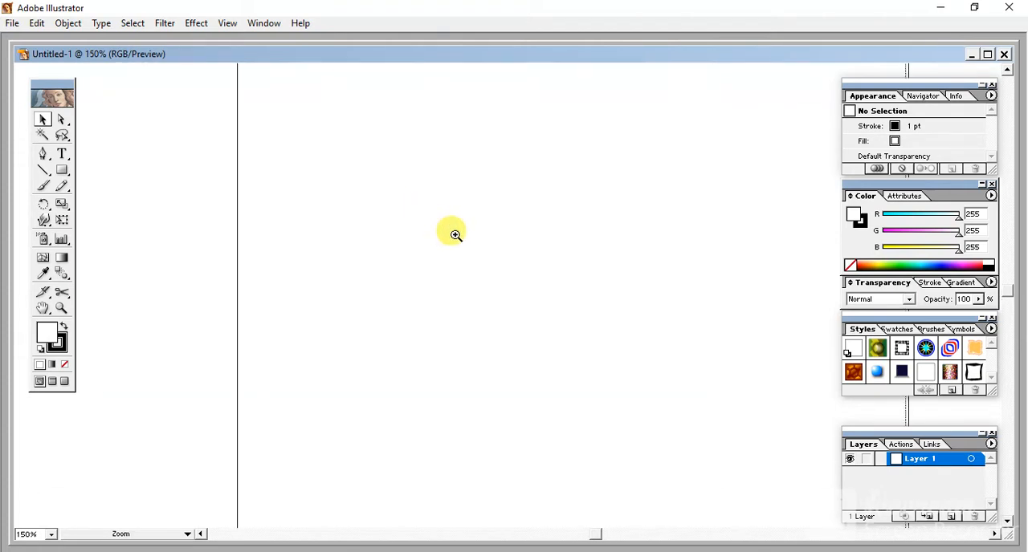
pyautogui.click(586, 249)
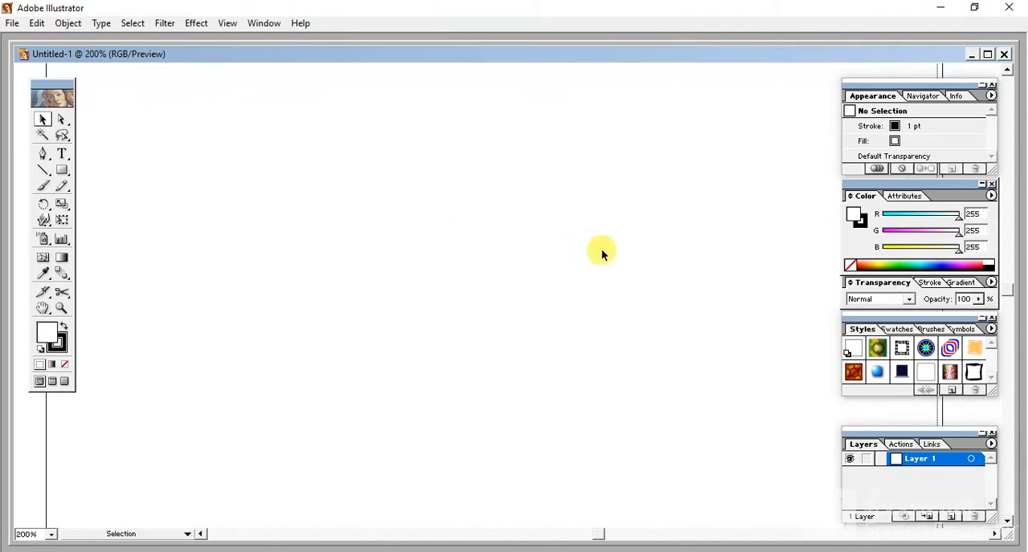
pyautogui.moveTo(604, 250); pyautogui.dragTo(528, 259)
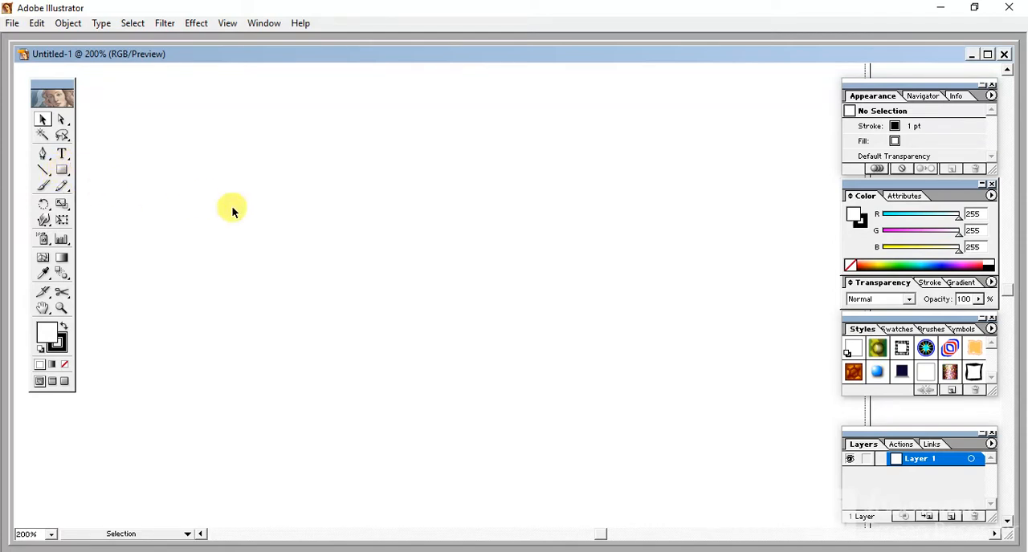
pyautogui.click(61, 170)
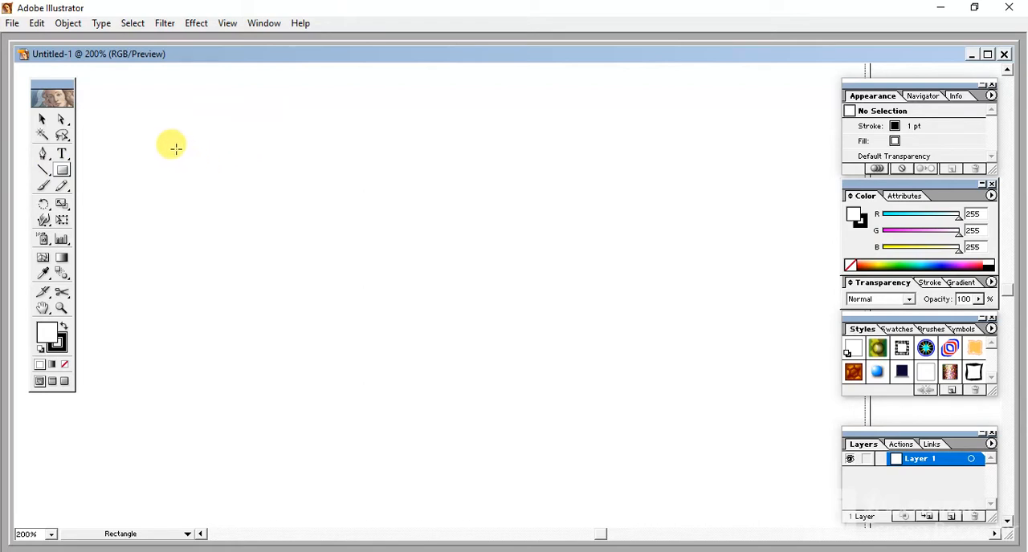
pyautogui.moveTo(177, 150); pyautogui.dragTo(748, 391)
pyautogui.click(745, 389)
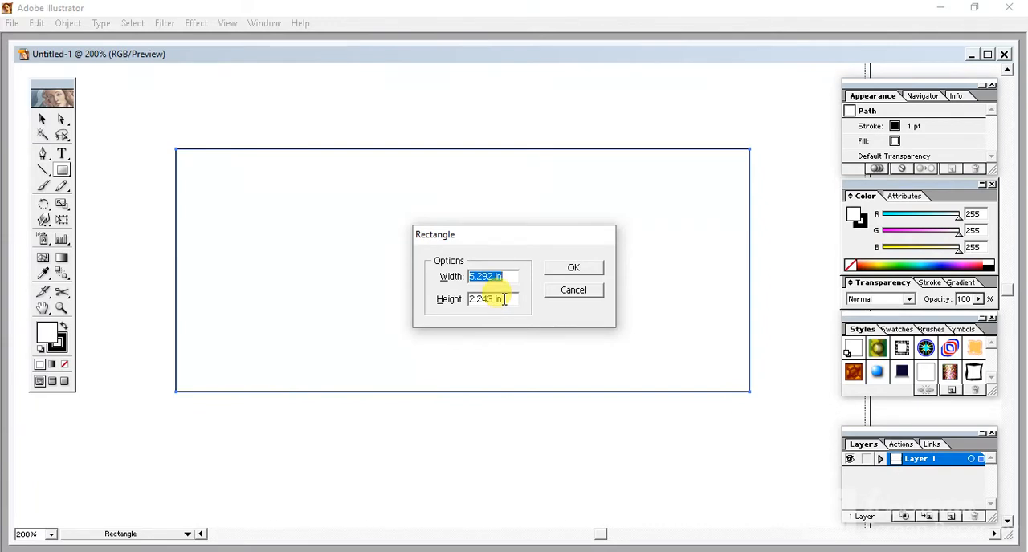
pyautogui.click(586, 294)
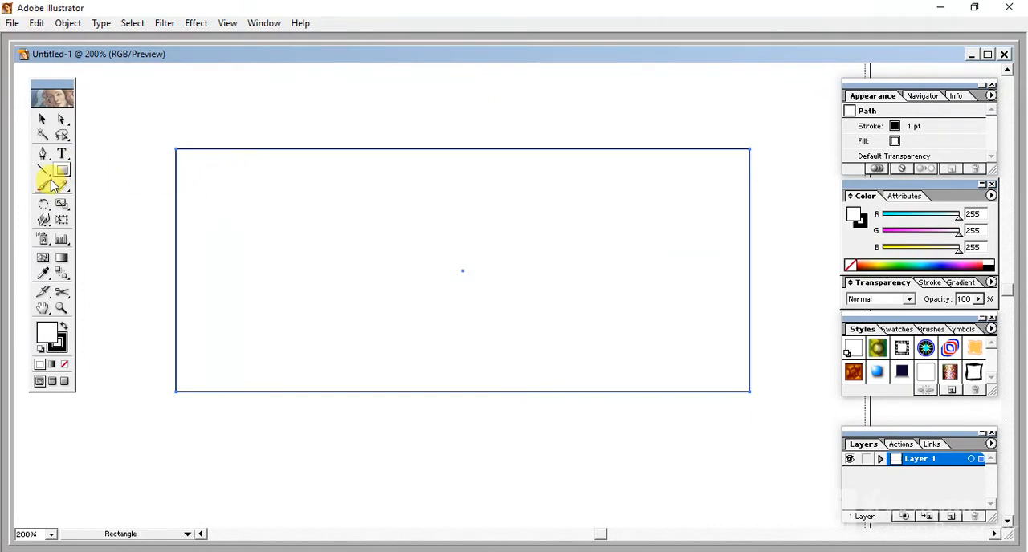
pyautogui.press('Delete')
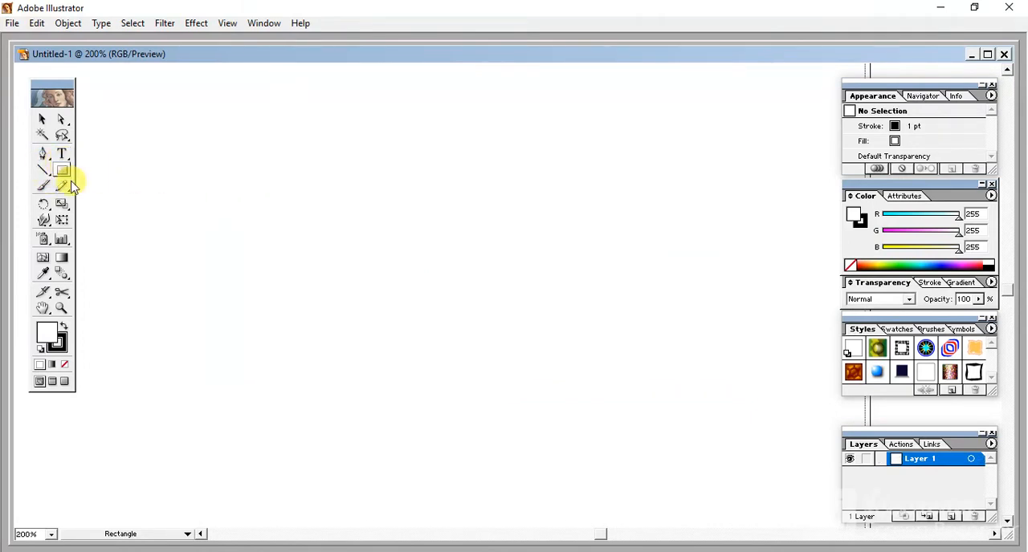
# - Draw a wide rounded rectangle on the artboard and fill it with blue (R 21, G 0, B 223)
pyautogui.moveTo(61, 172); pyautogui.dragTo(100, 173)
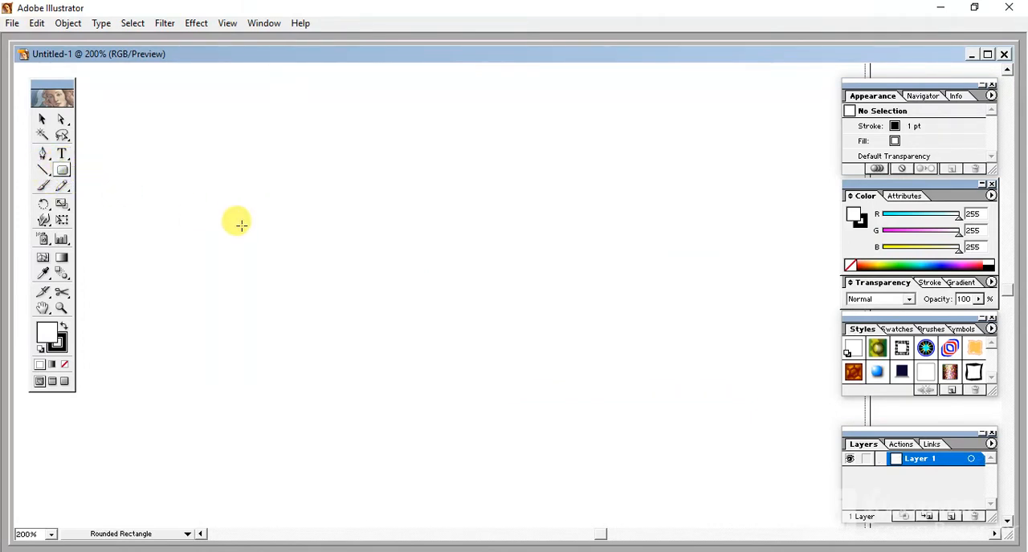
pyautogui.moveTo(204, 178); pyautogui.dragTo(733, 396)
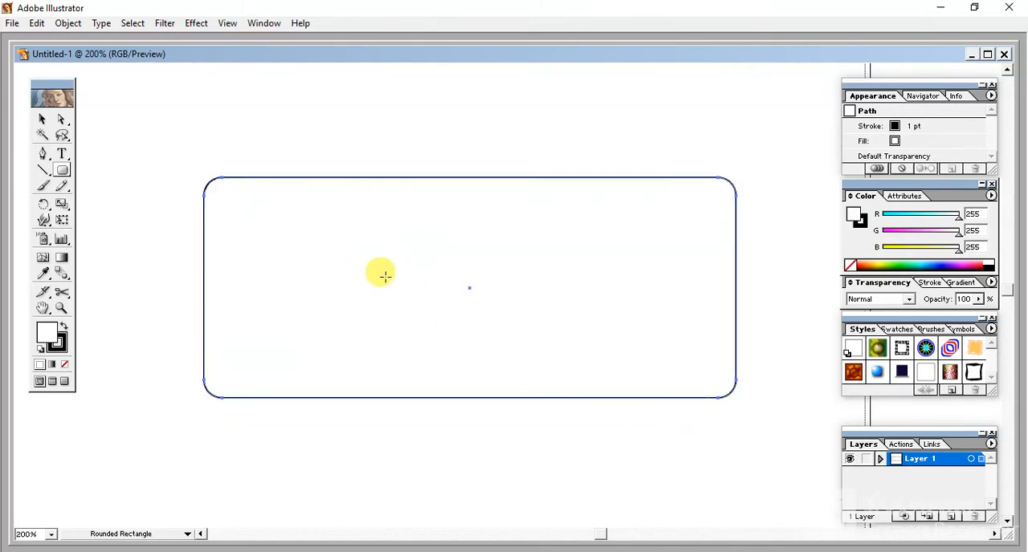
pyautogui.click(909, 262)
pyautogui.moveTo(944, 262); pyautogui.dragTo(949, 258)
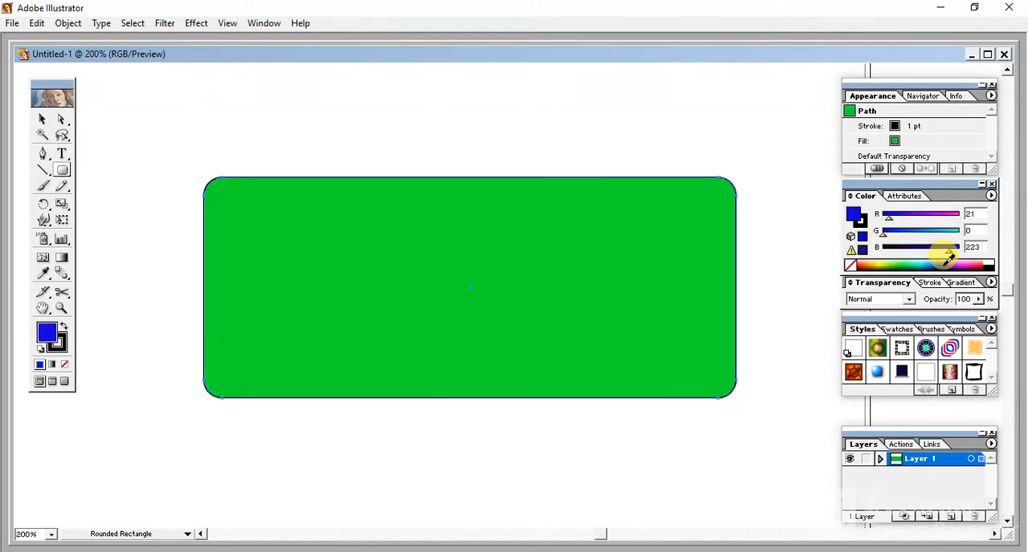
# - Set the rounded rectangle's stroke weight to 2 pt and deselect it
pyautogui.click(63, 341)
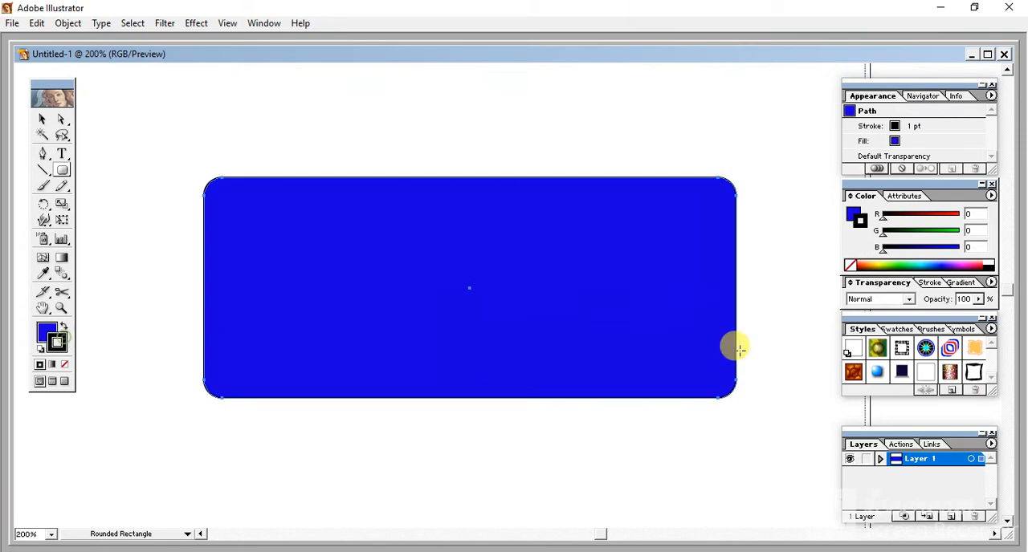
pyautogui.click(932, 284)
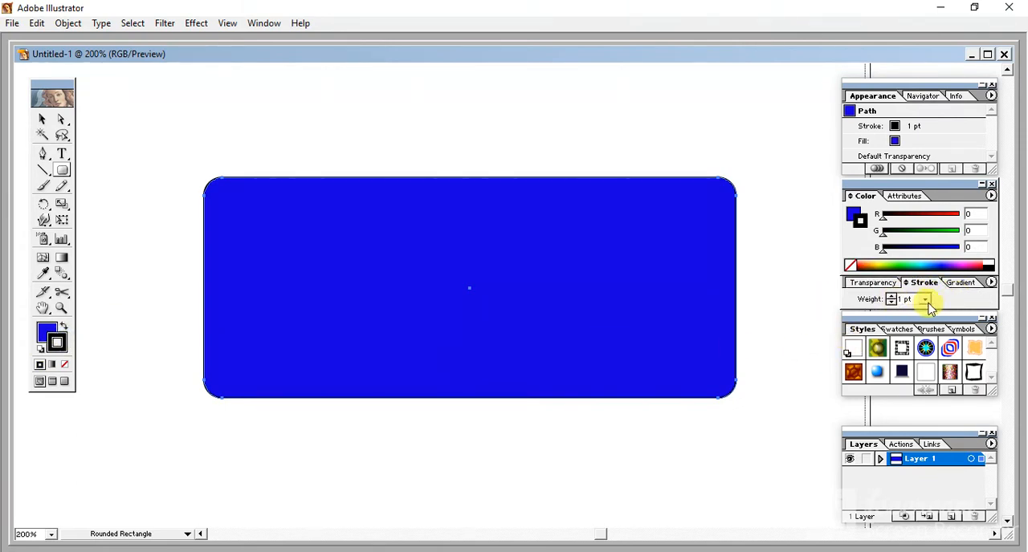
pyautogui.click(926, 300)
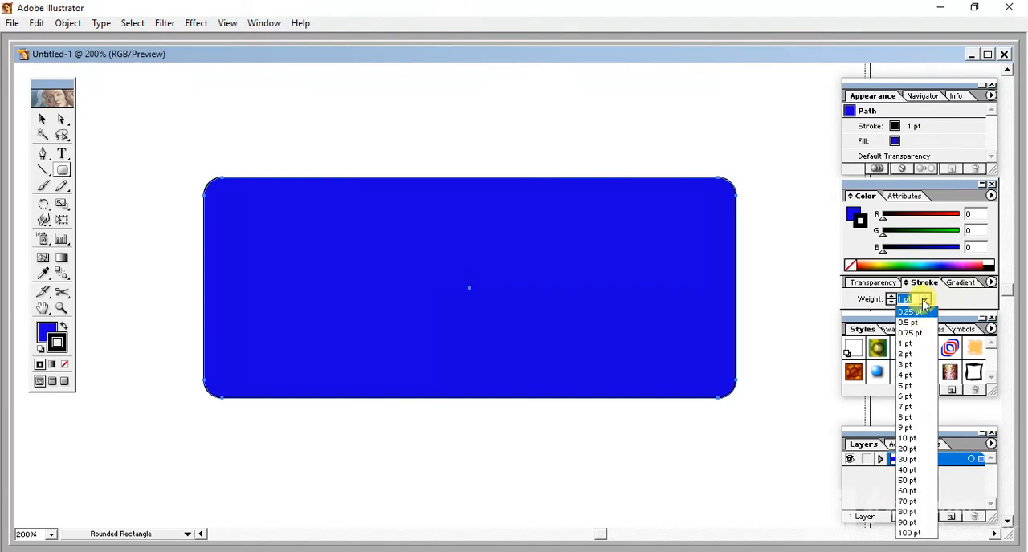
pyautogui.click(906, 354)
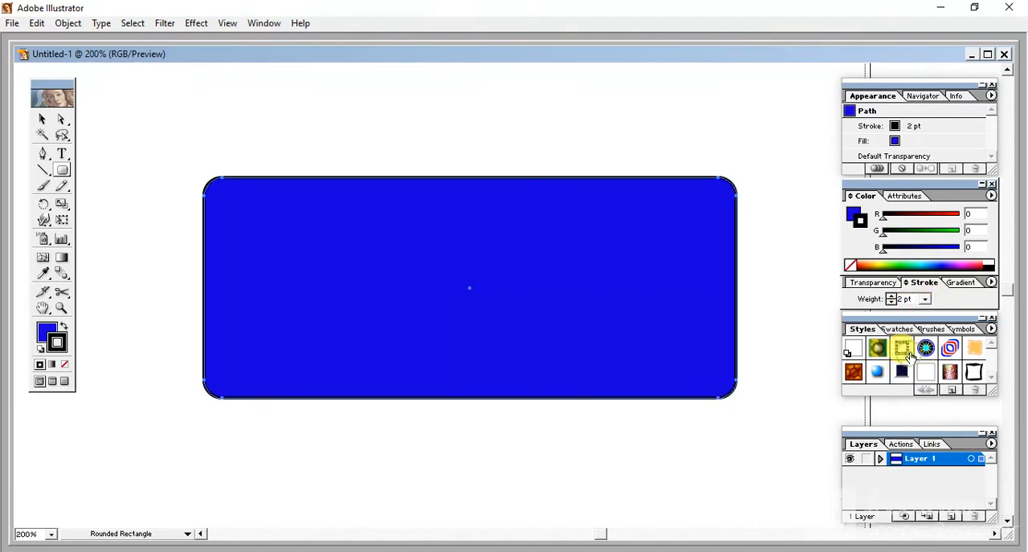
pyautogui.click(40, 118)
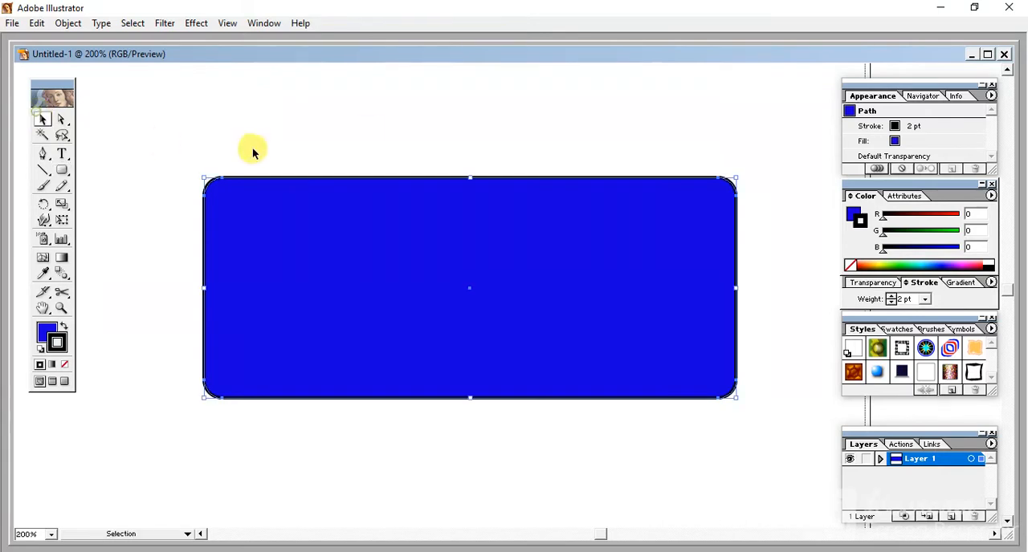
pyautogui.click(370, 129)
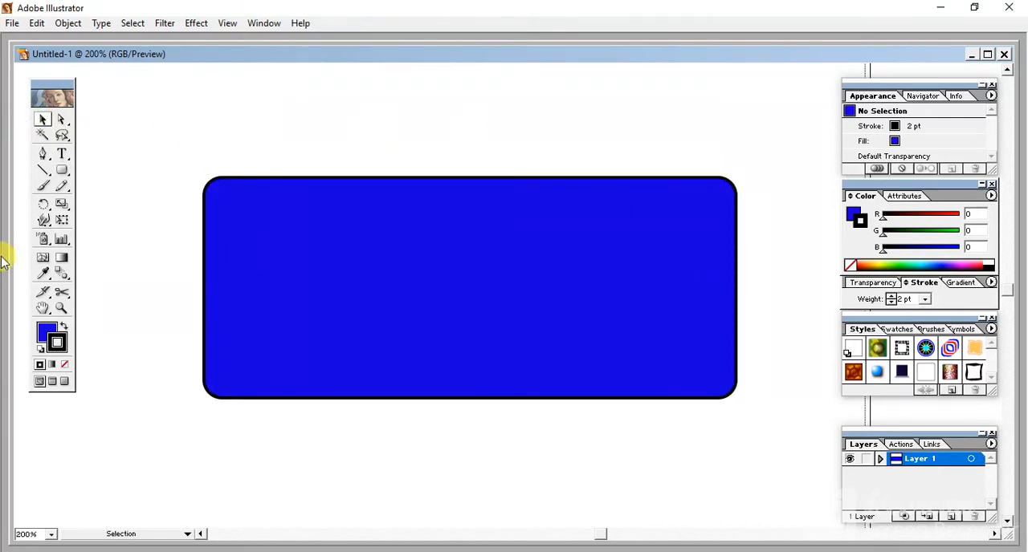
# - Draw a closed upright leaf shape with two curved sides using the Pen tool, across the artboard's top edge near its left corner
pyautogui.keyDown('ctrl'); pyautogui.keyDown('alt'); pyautogui.click(317, 323); pyautogui.keyUp('alt'); pyautogui.keyUp('ctrl')
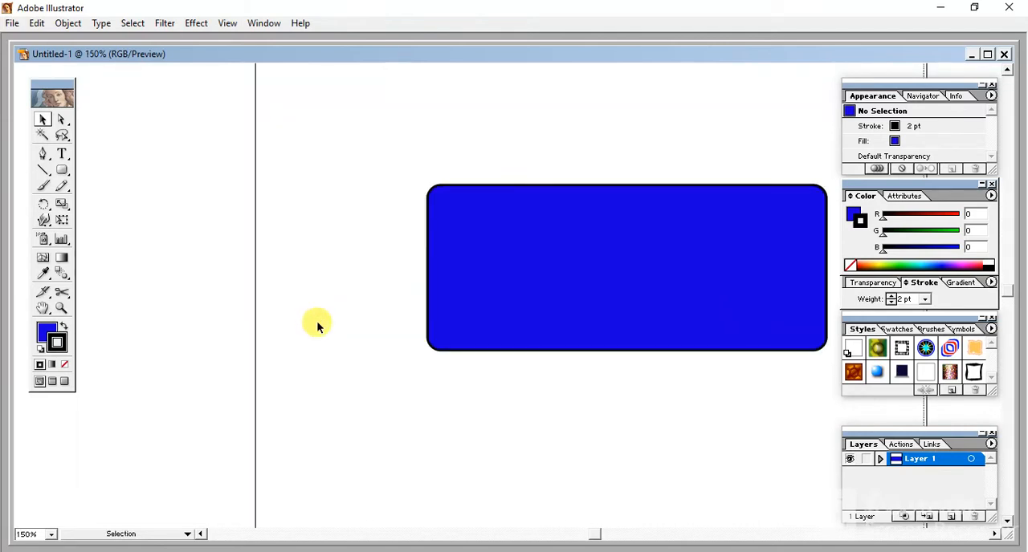
pyautogui.moveTo(339, 266); pyautogui.dragTo(204, 498)
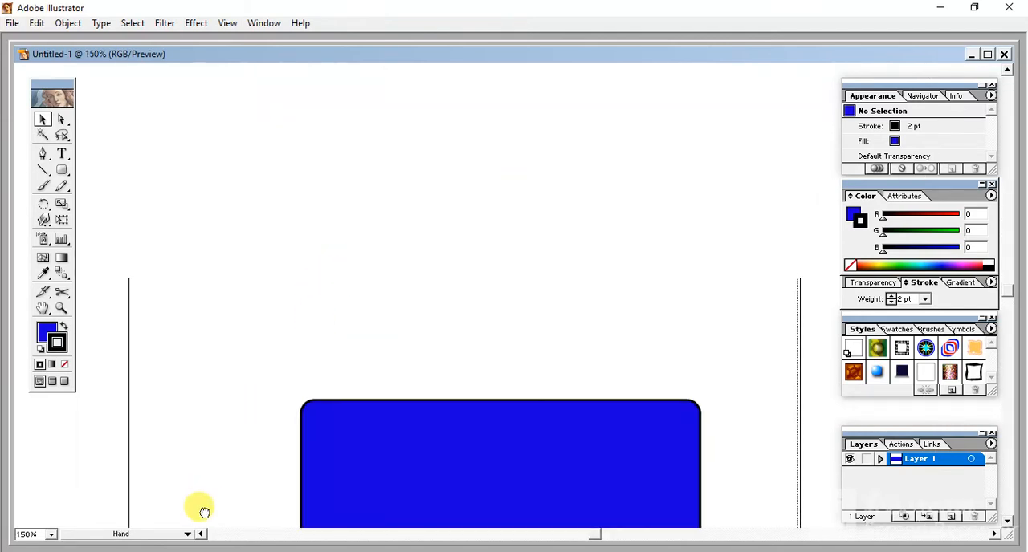
pyautogui.click(42, 153)
pyautogui.click(193, 109)
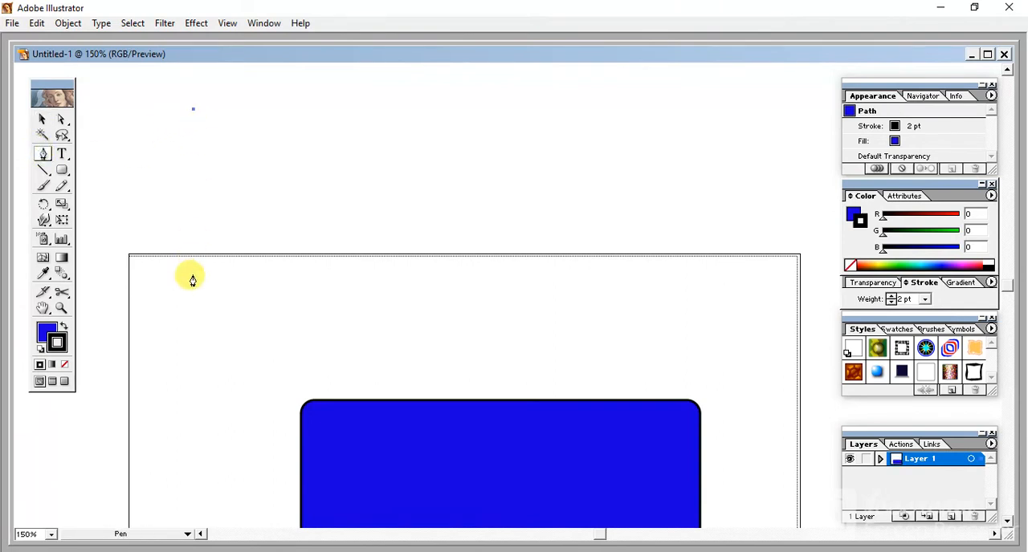
pyautogui.moveTo(188, 324); pyautogui.dragTo(126, 434)
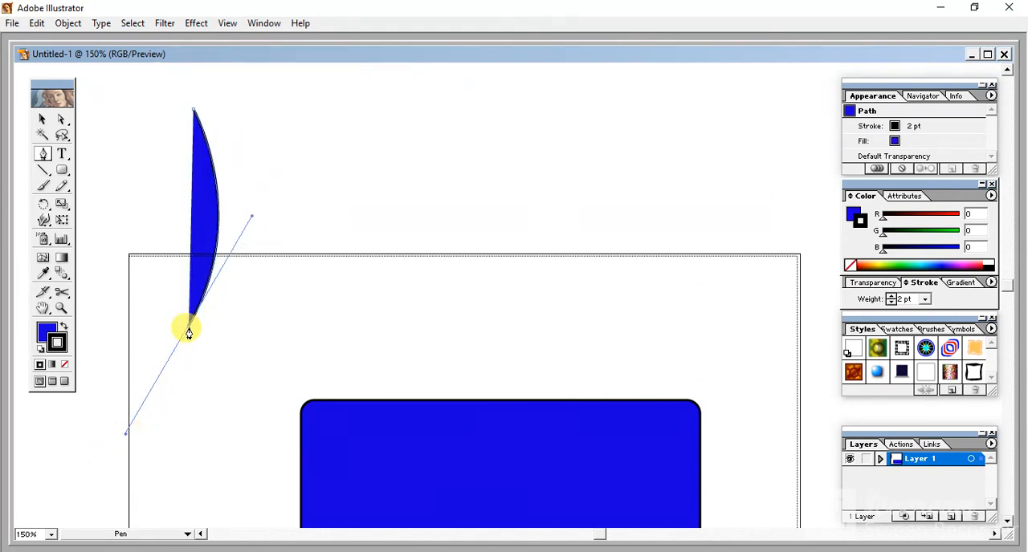
pyautogui.keyDown('alt'); pyautogui.click(188, 329); pyautogui.keyUp('alt')
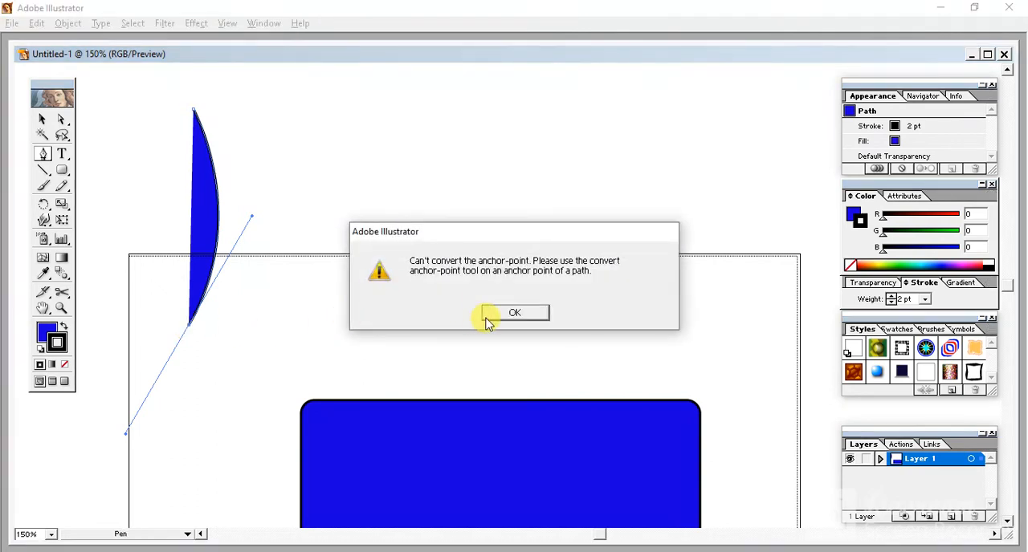
pyautogui.click(518, 312)
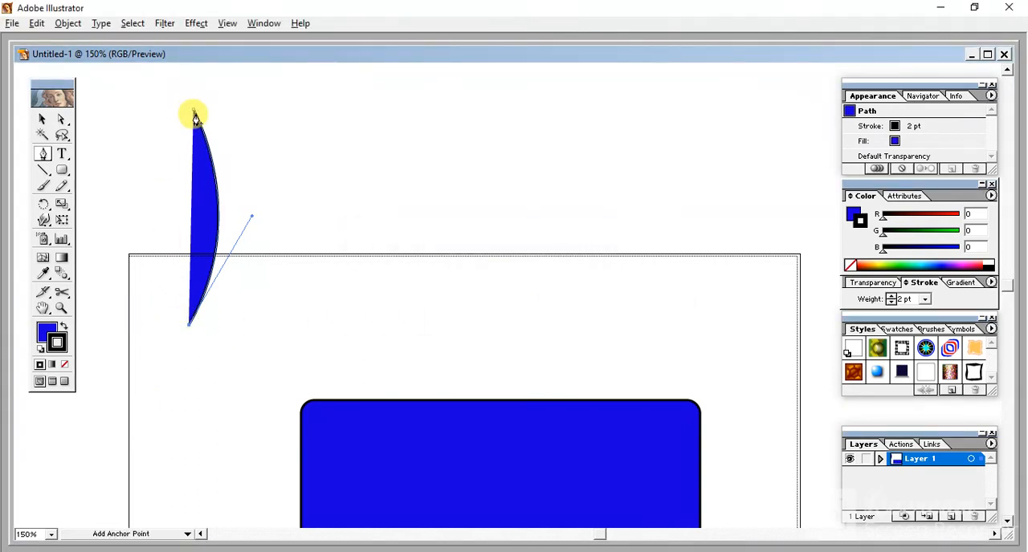
pyautogui.moveTo(193, 111); pyautogui.dragTo(252, 94)
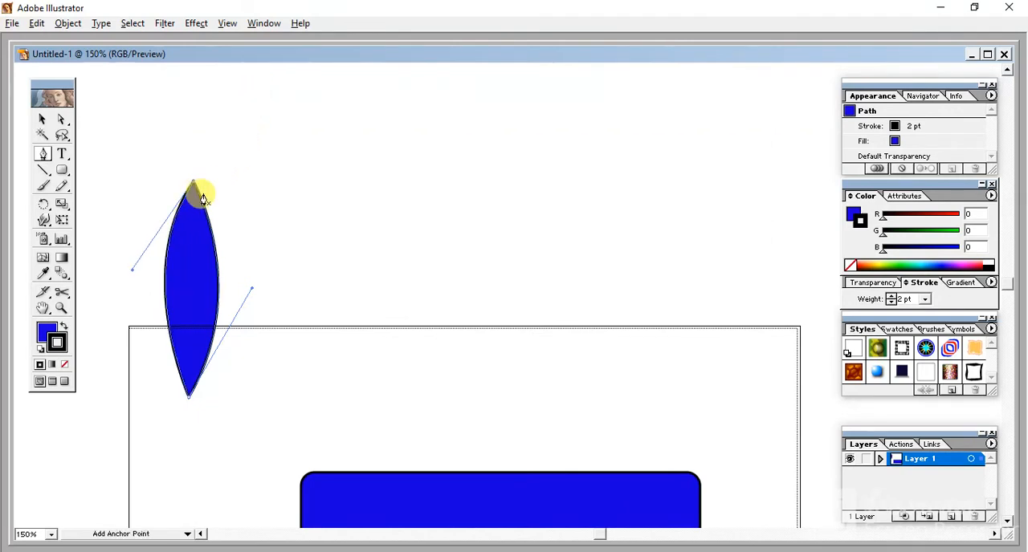
# - Remove the fill from the pen-drawn leaf shape, leaving only its black outline
pyautogui.click(46, 333)
pyautogui.click(65, 366)
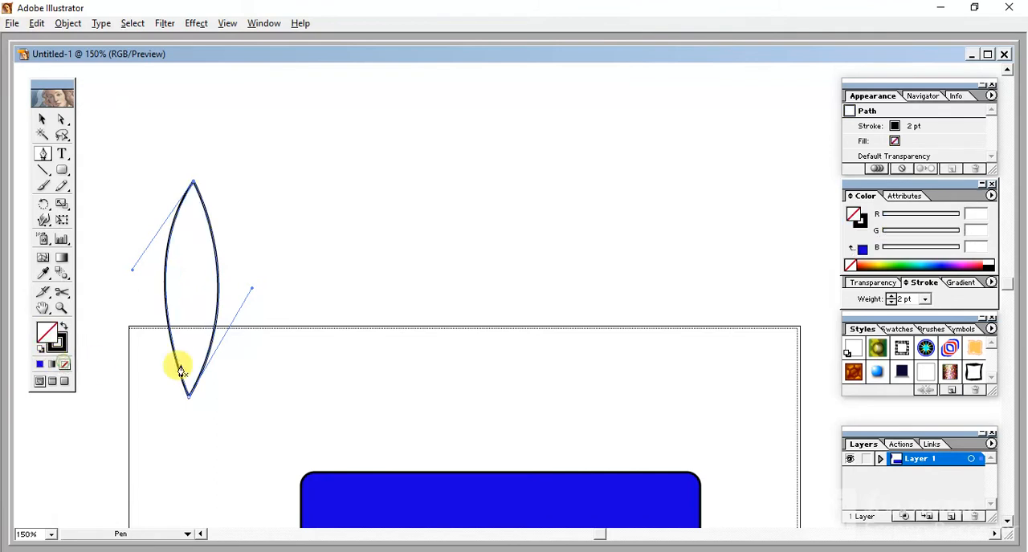
pyautogui.keyDown('ctrl'); pyautogui.keyDown('alt'); pyautogui.click(275, 392); pyautogui.keyUp('alt'); pyautogui.keyUp('ctrl')
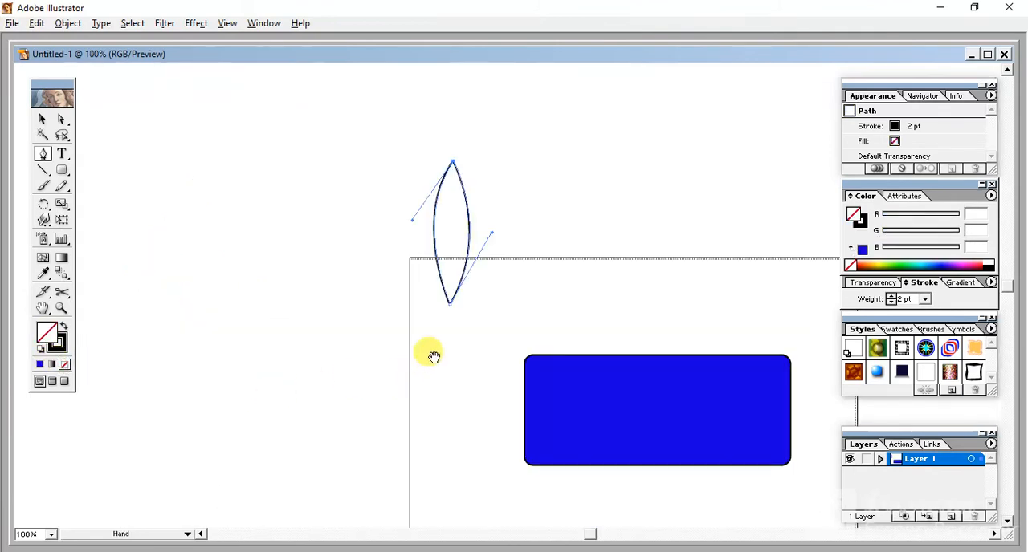
# - Move the leaf outline onto the left half of the blue rectangle and enlarge it about its centre to extend well past both long edges
pyautogui.moveTo(433, 358); pyautogui.dragTo(205, 241)
pyautogui.click(42, 119)
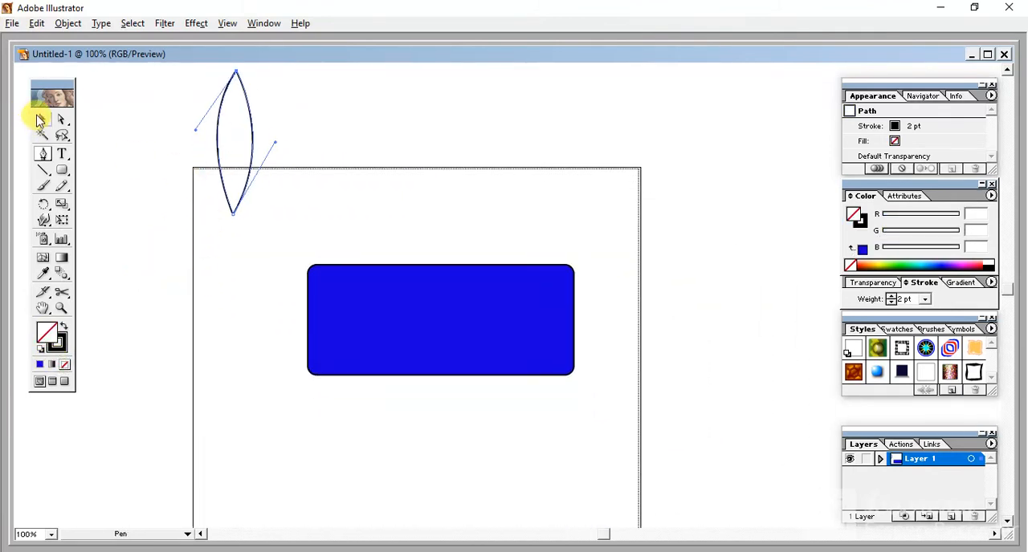
pyautogui.moveTo(169, 98); pyautogui.dragTo(264, 174)
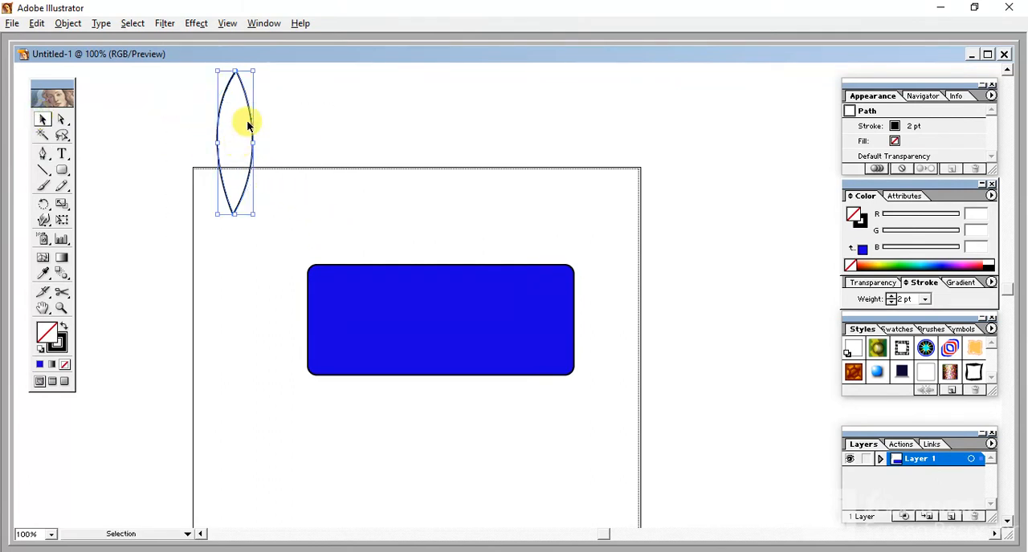
pyautogui.moveTo(251, 118); pyautogui.dragTo(402, 290)
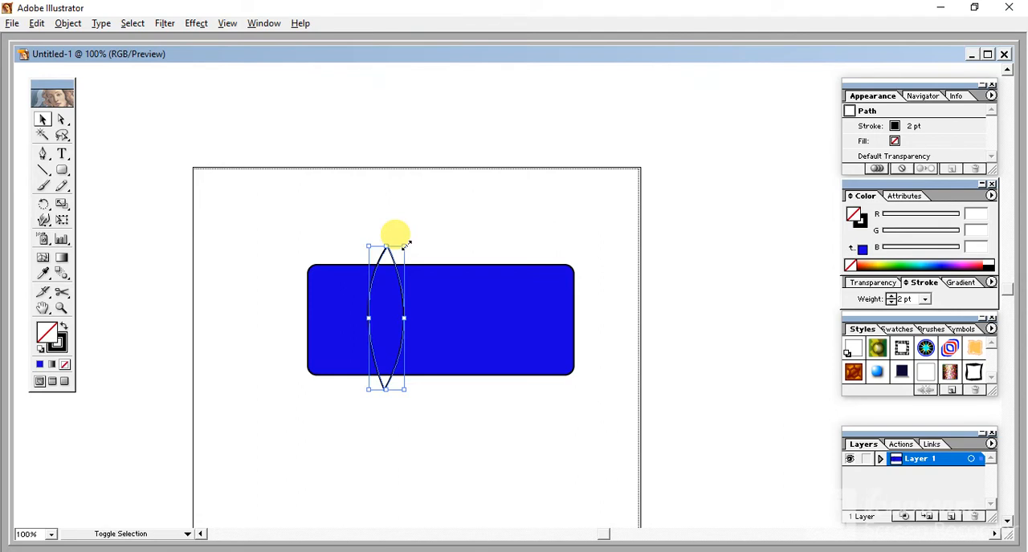
pyautogui.moveTo(404, 244); pyautogui.dragTo(433, 199)
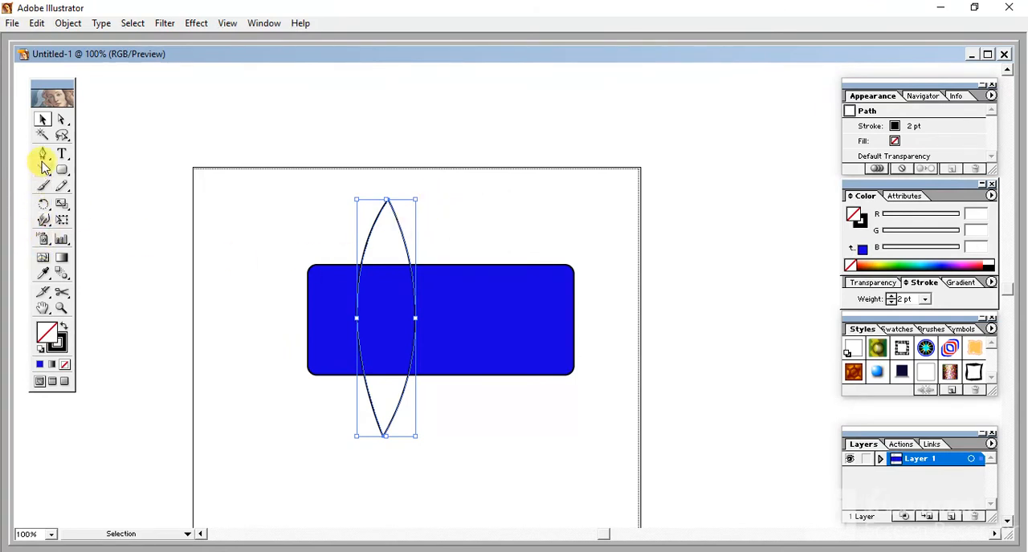
# - Twist the leaf outline clockwise into an S-shaped curve and show the Pathfinder options
pyautogui.moveTo(42, 205); pyautogui.dragTo(94, 206)
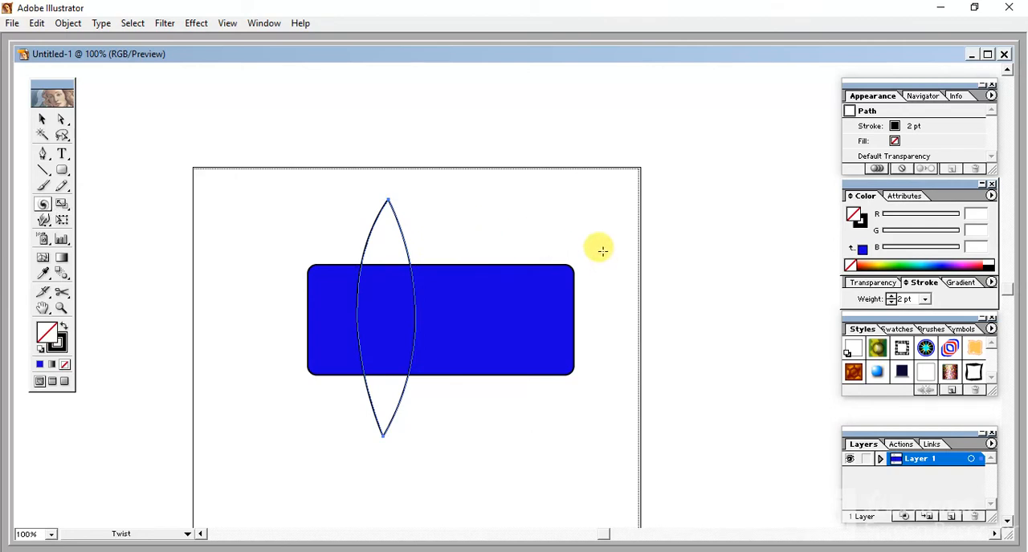
pyautogui.moveTo(598, 246); pyautogui.dragTo(588, 432)
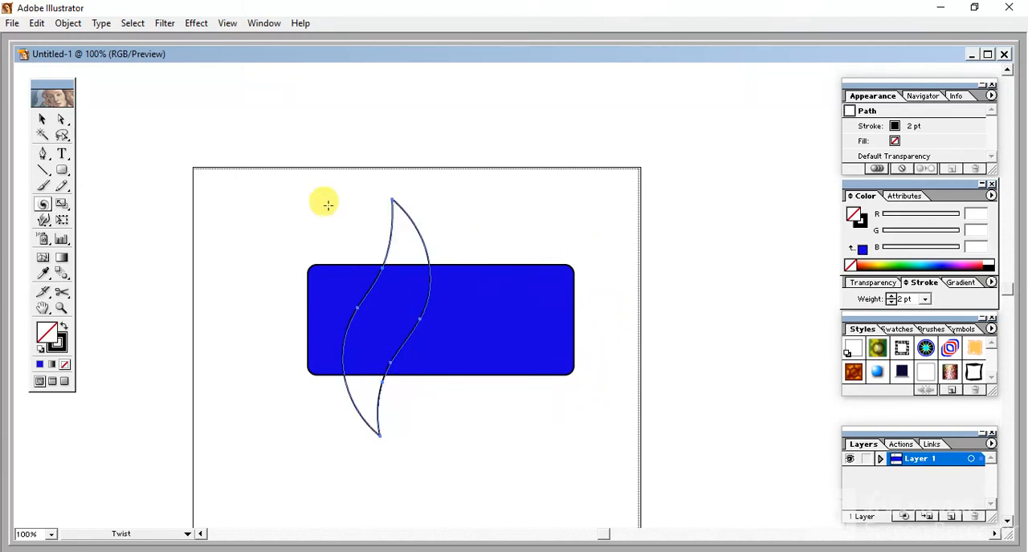
pyautogui.click(265, 22)
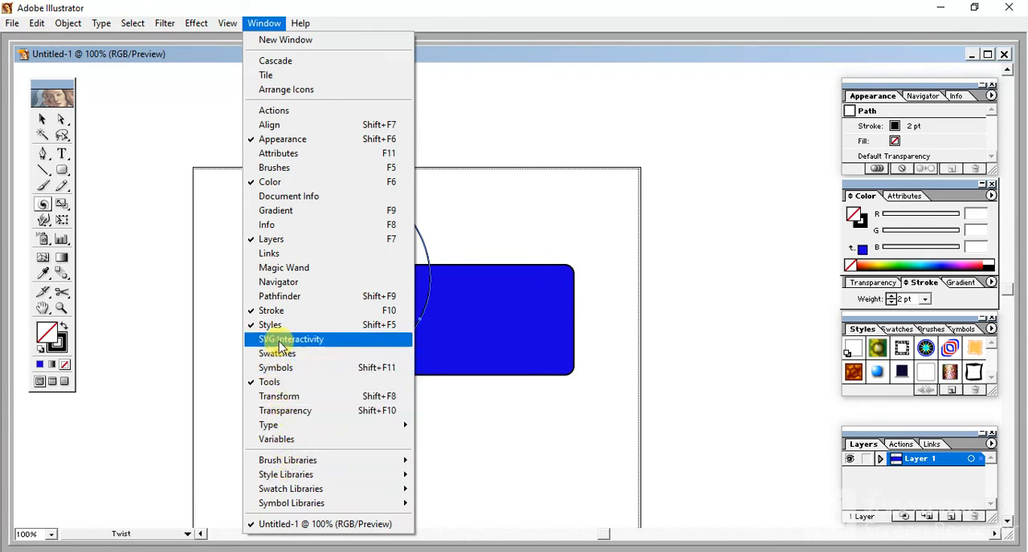
pyautogui.click(280, 298)
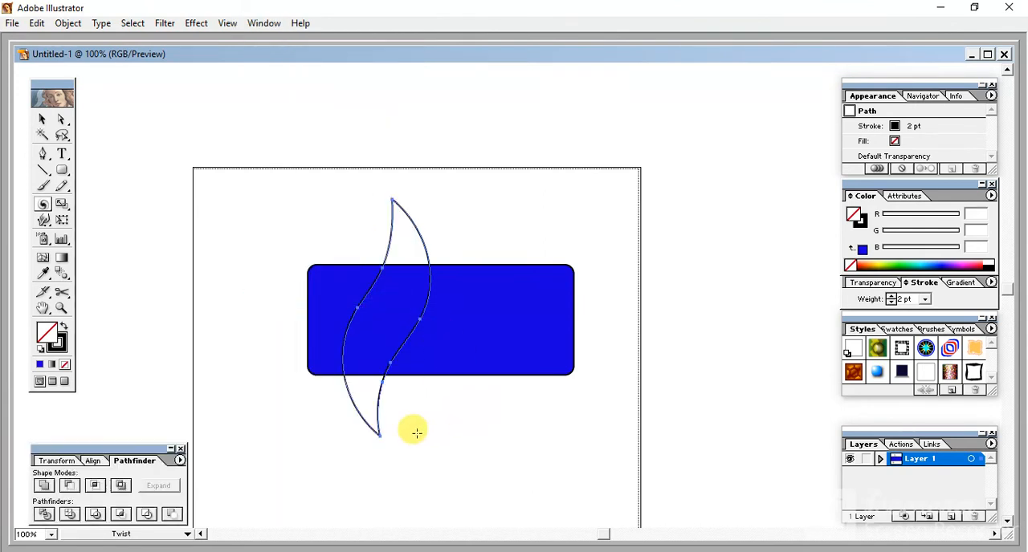
# - Fill the rounded rectangle with a white-to-black linear gradient and add a grey colour stop midway along it
pyautogui.click(42, 119)
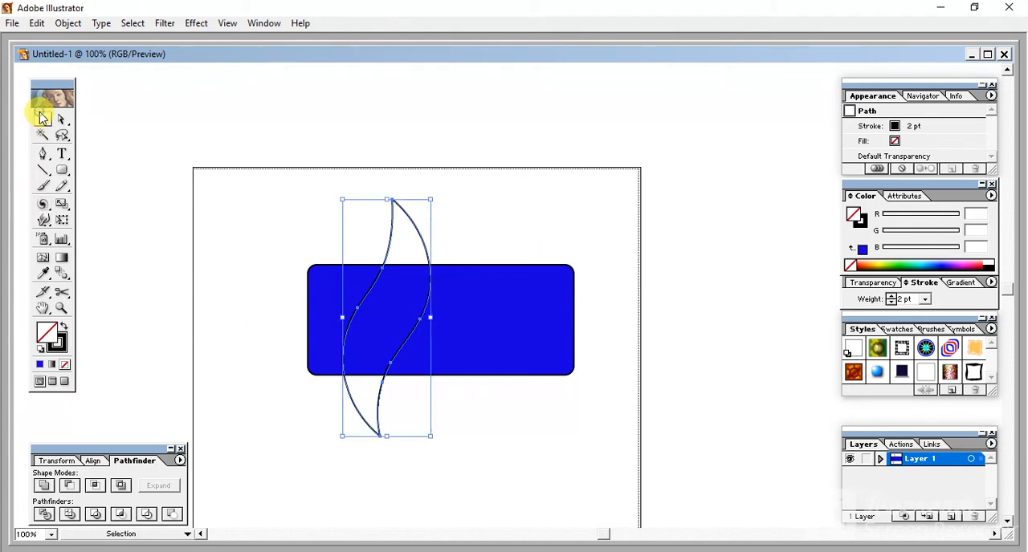
pyautogui.click(508, 351)
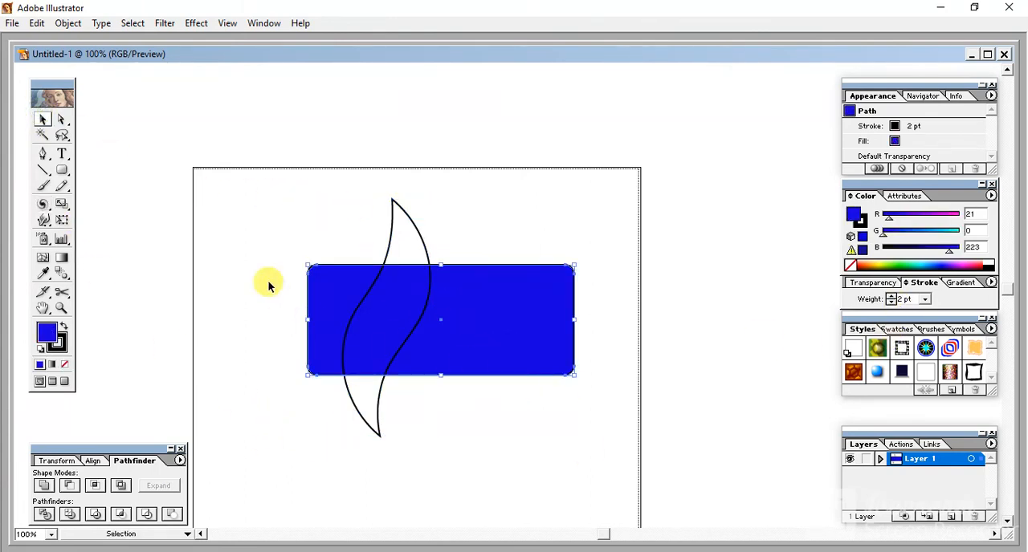
pyautogui.click(63, 259)
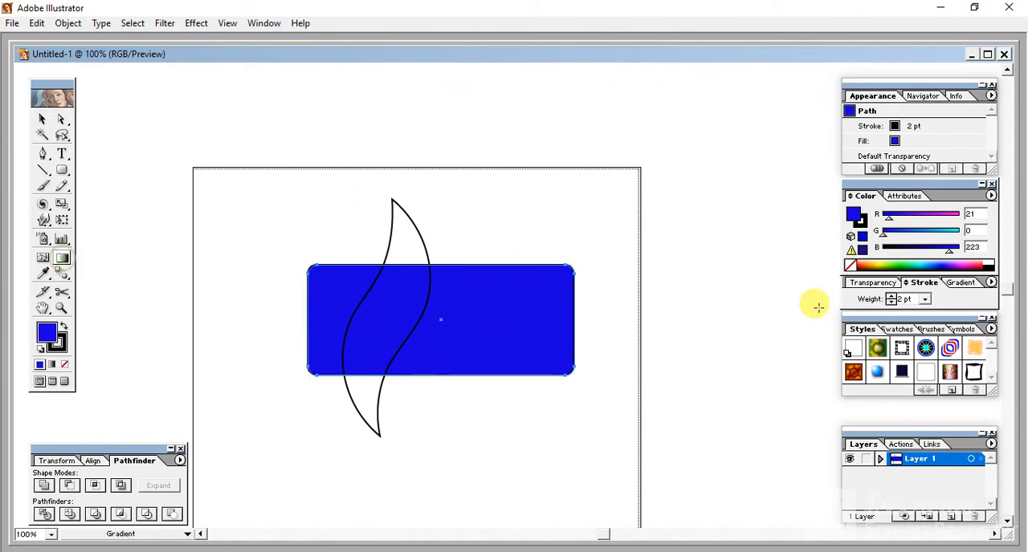
pyautogui.click(961, 283)
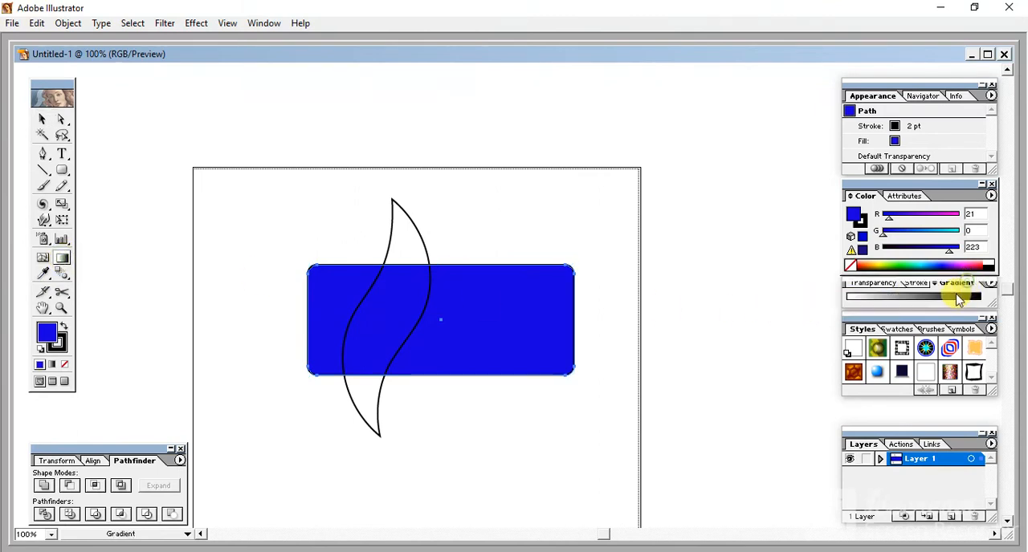
pyautogui.click(856, 309)
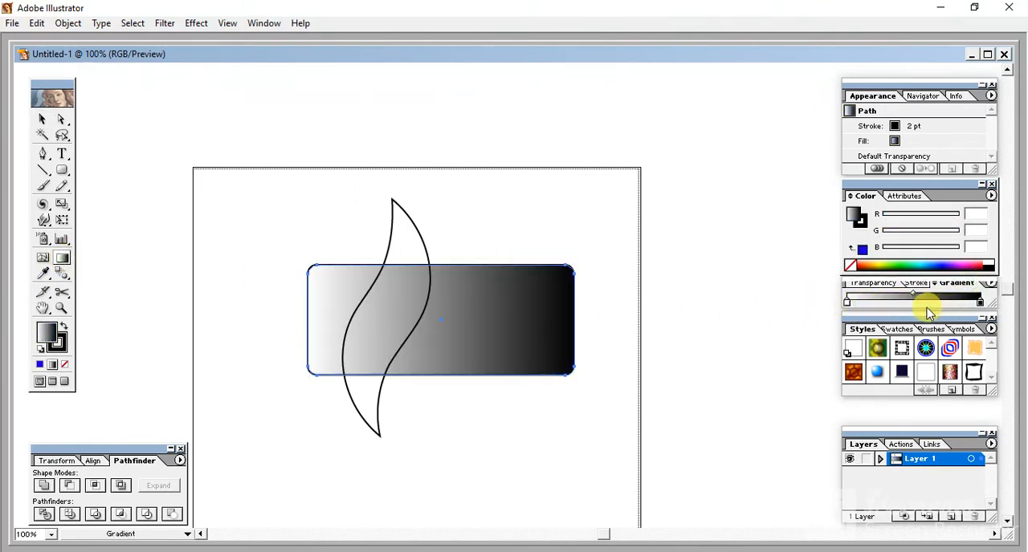
pyautogui.click(913, 308)
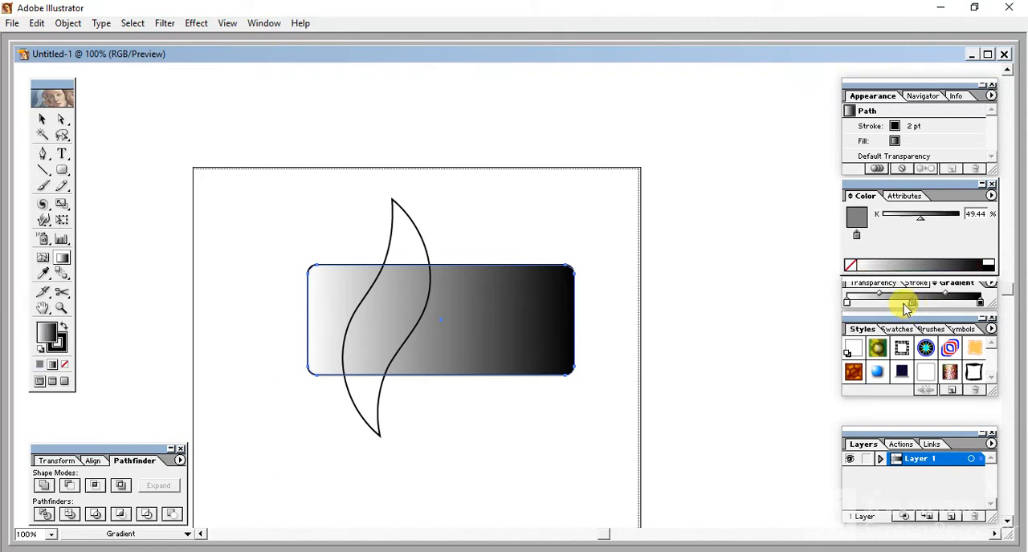
# - Change the gradient's white starting stop to cyan (R 25, G 242, B 247)
pyautogui.click(847, 307)
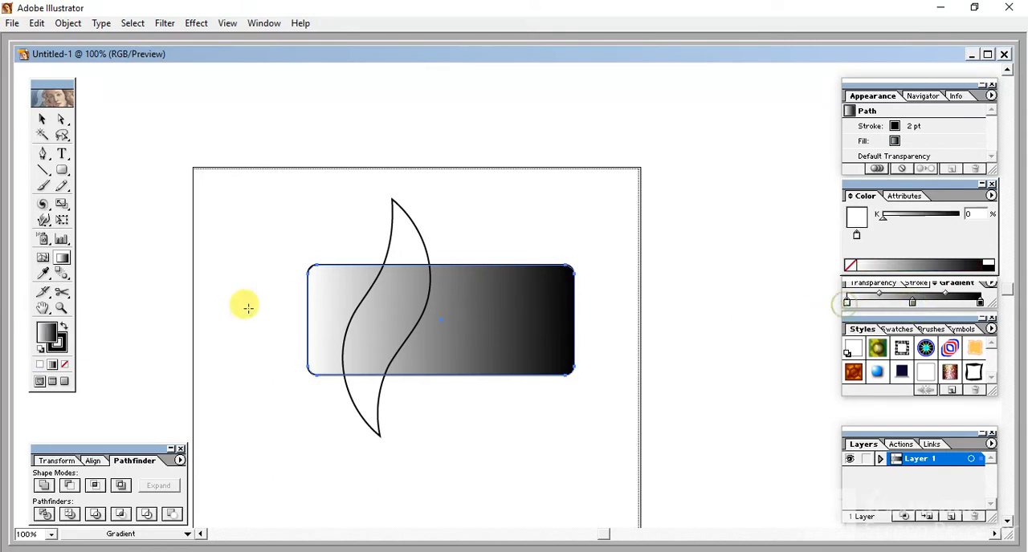
pyautogui.doubleClick(50, 331)
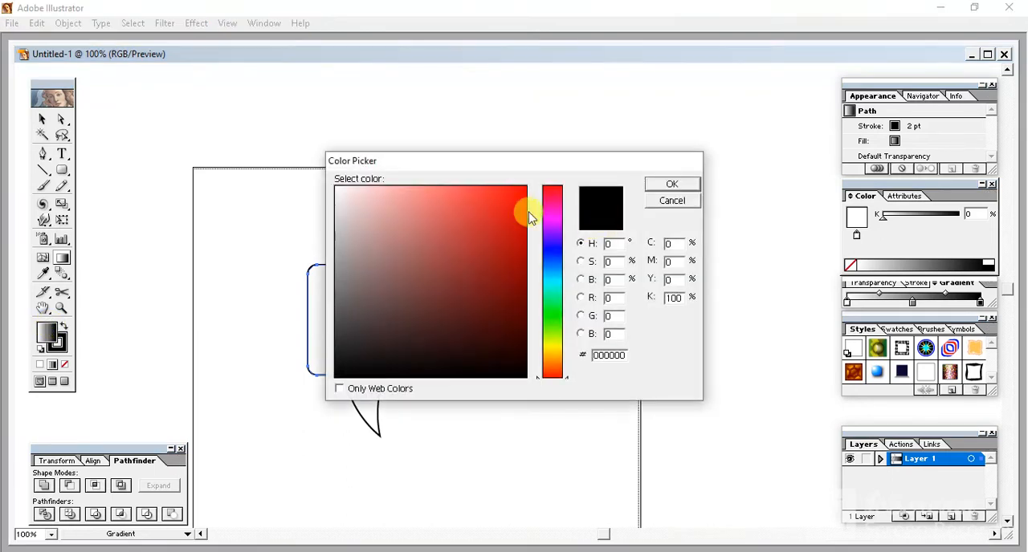
pyautogui.click(560, 287)
pyautogui.click(508, 193)
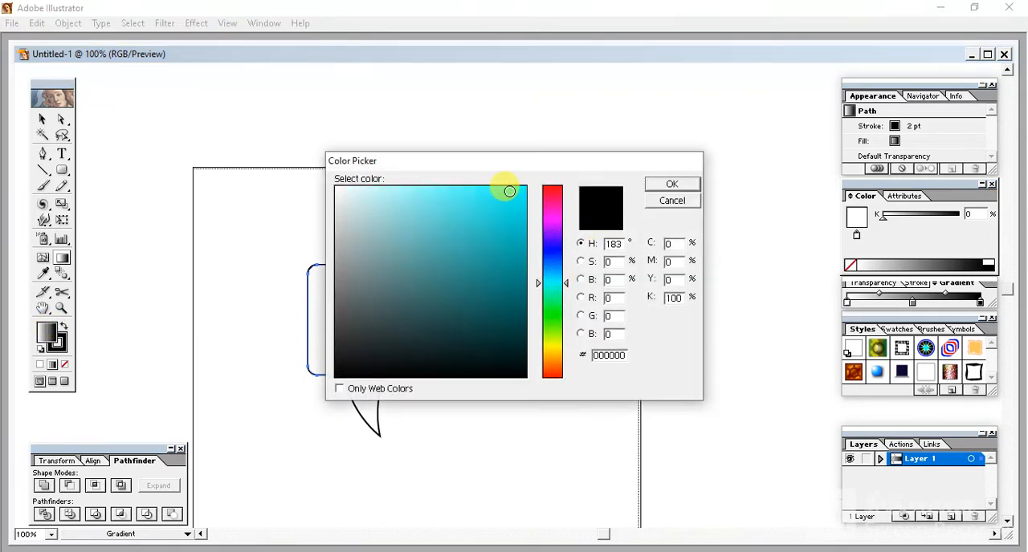
pyautogui.click(693, 187)
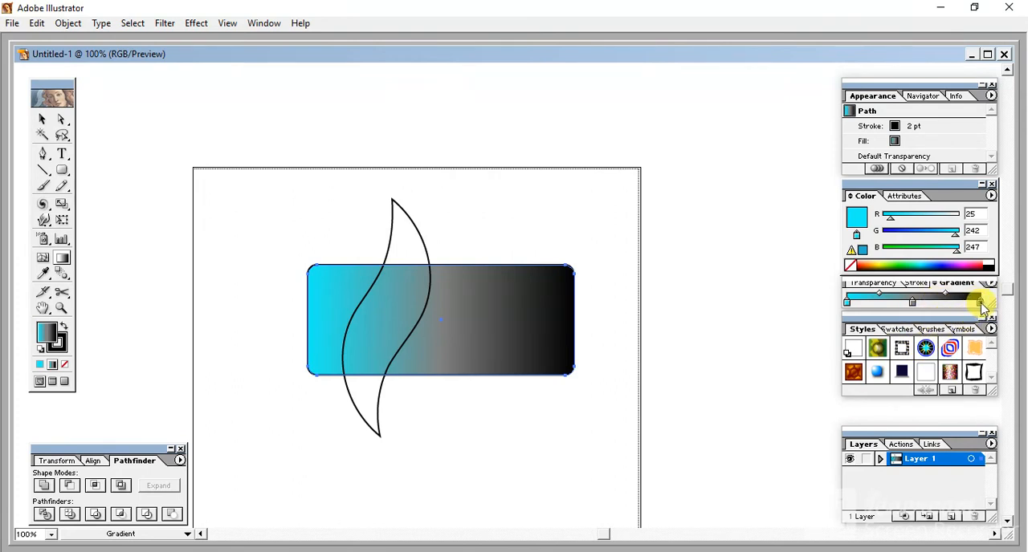
# - Change the gradient's black end stop to green (R 12, G 244, B 144) and shift the grey middle stop slightly toward it
pyautogui.click(979, 303)
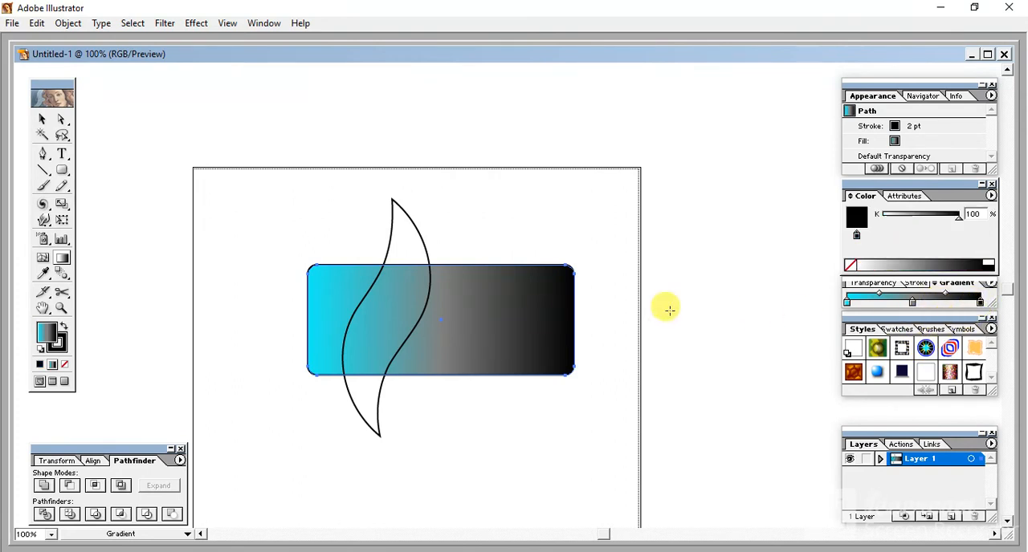
pyautogui.doubleClick(46, 334)
pyautogui.click(553, 297)
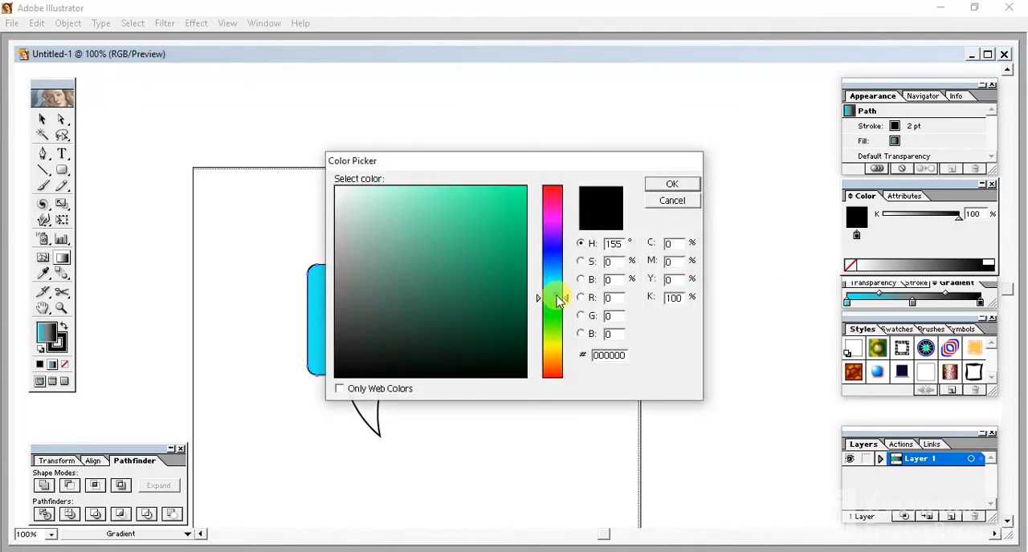
pyautogui.click(518, 193)
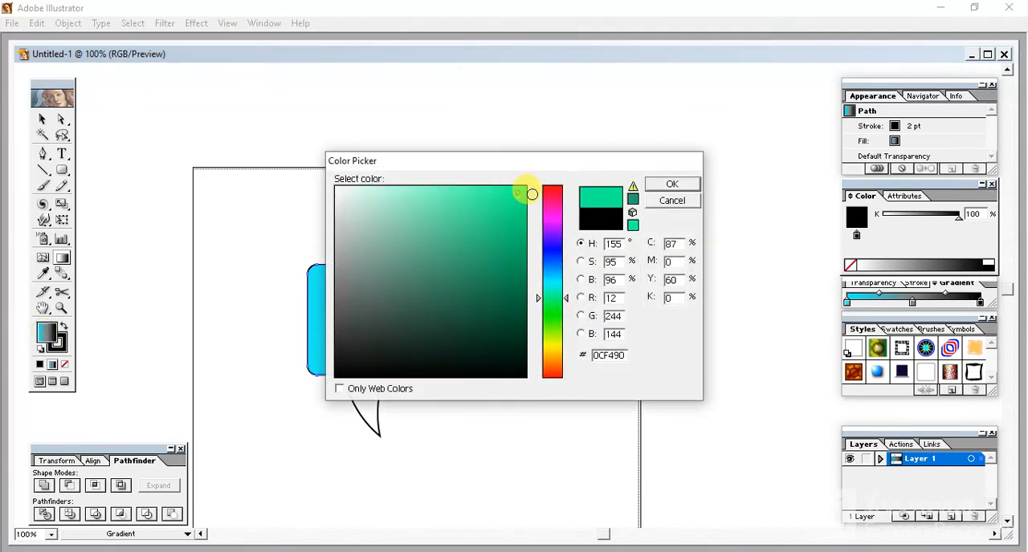
pyautogui.click(670, 183)
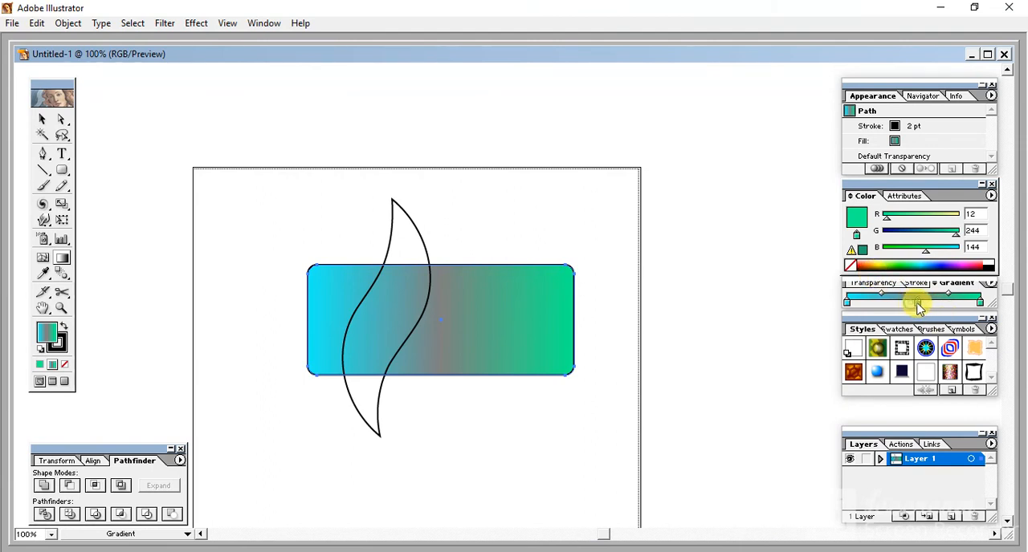
pyautogui.click(917, 305)
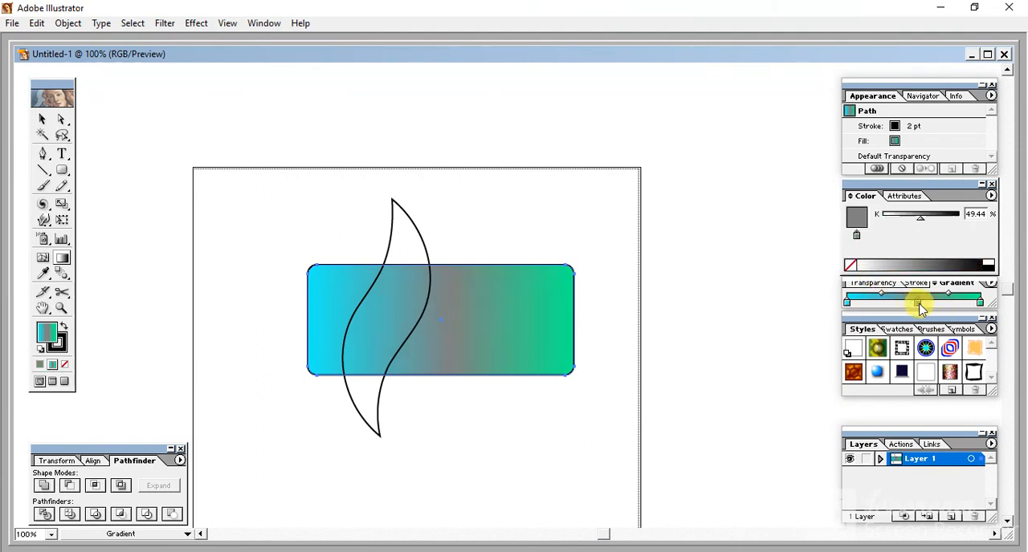
# - Remove the stroke from the gradient rectangle and make its fill active again
pyautogui.click(61, 349)
pyautogui.click(63, 368)
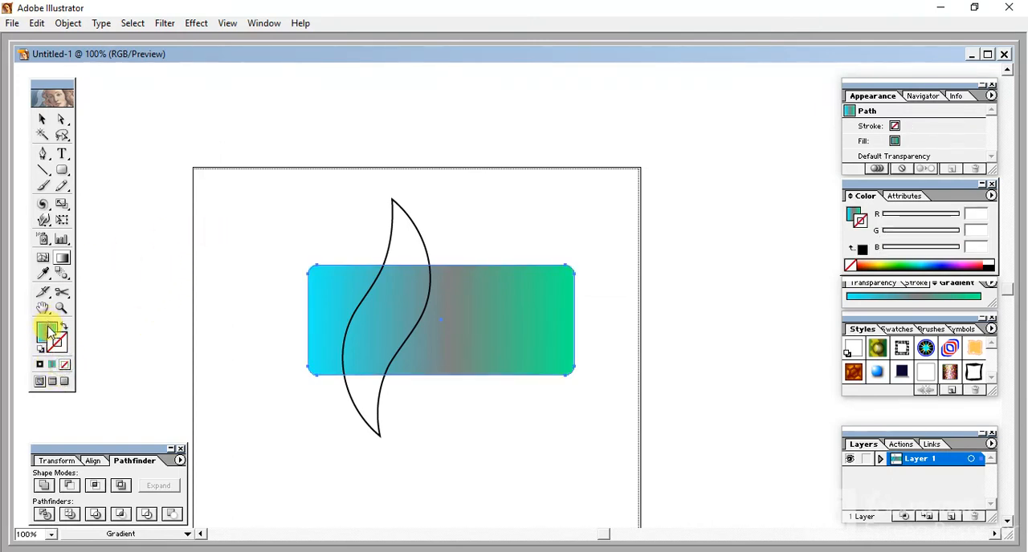
pyautogui.click(47, 331)
# - Select the rectangle and the twisted leaf together, split them with Pathfinder Divide, and deselect the result
pyautogui.click(43, 120)
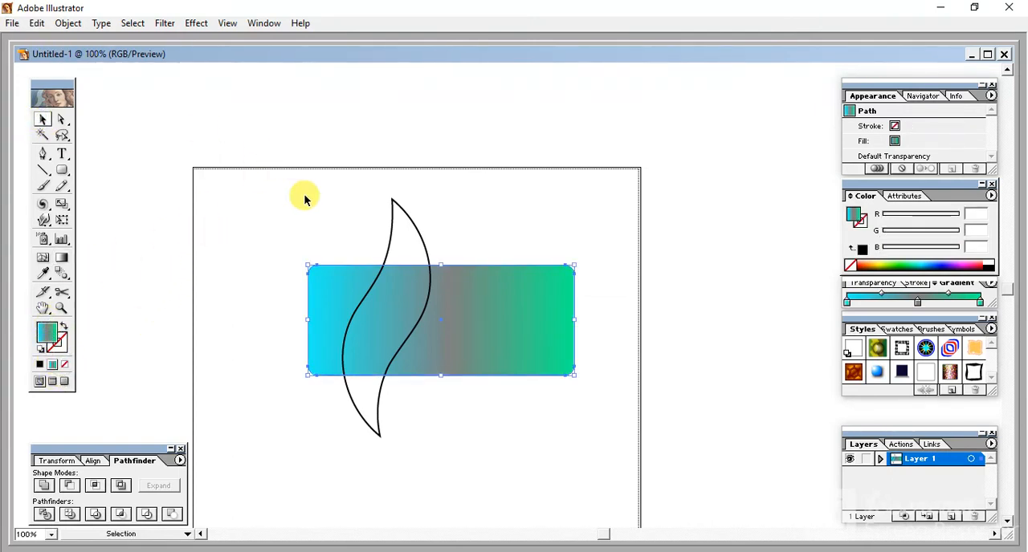
pyautogui.moveTo(223, 204); pyautogui.dragTo(646, 452)
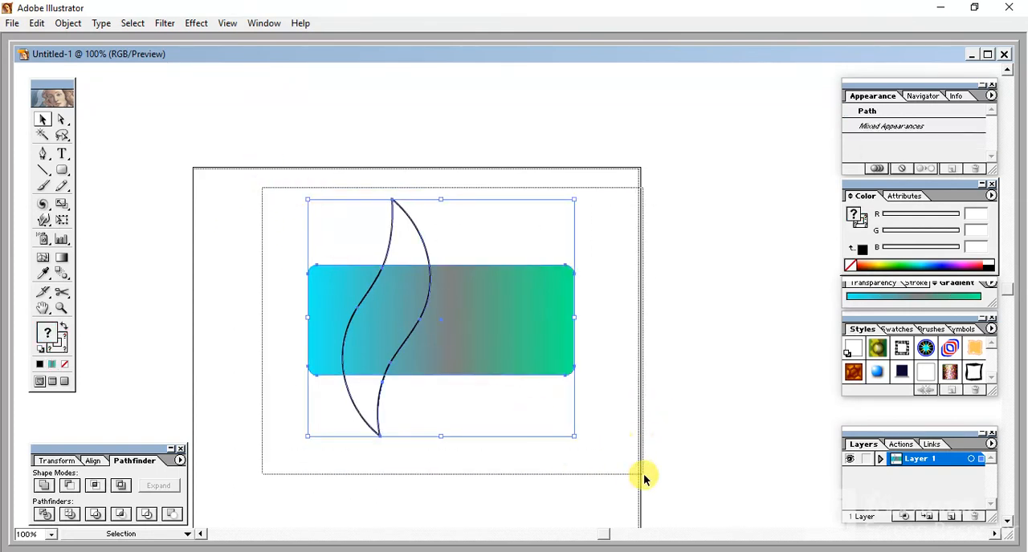
pyautogui.click(41, 514)
pyautogui.click(476, 472)
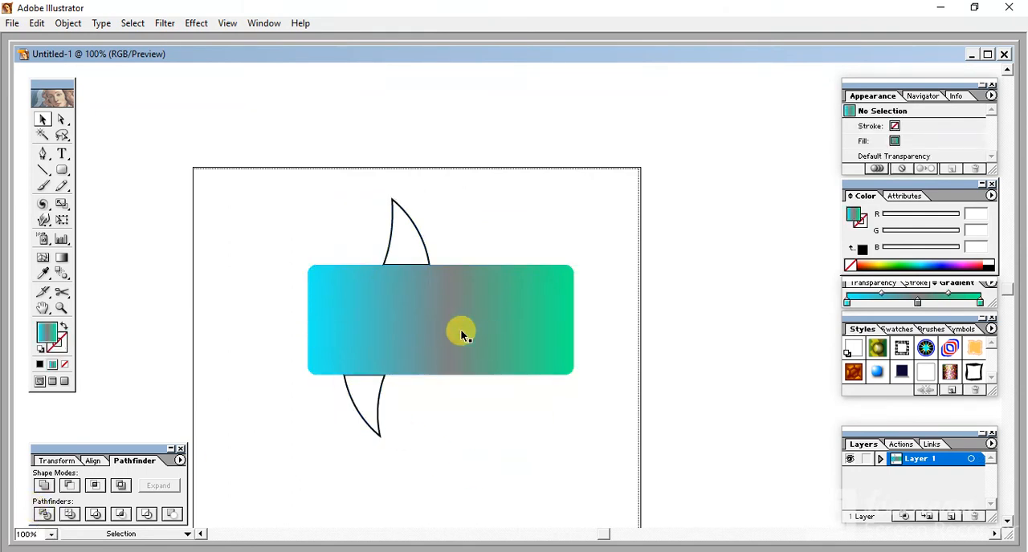
pyautogui.click(389, 326)
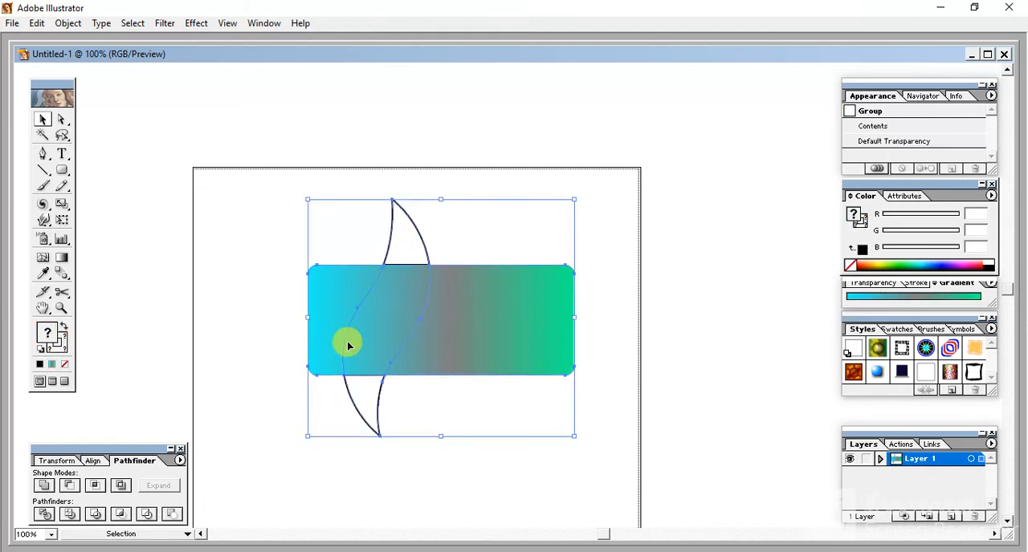
pyautogui.click(62, 119)
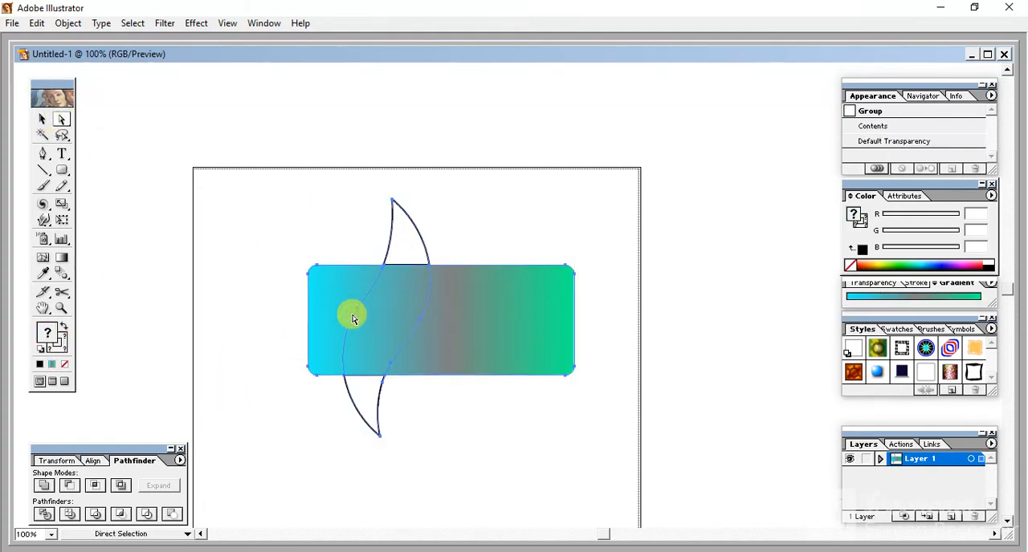
pyautogui.press('Delete')
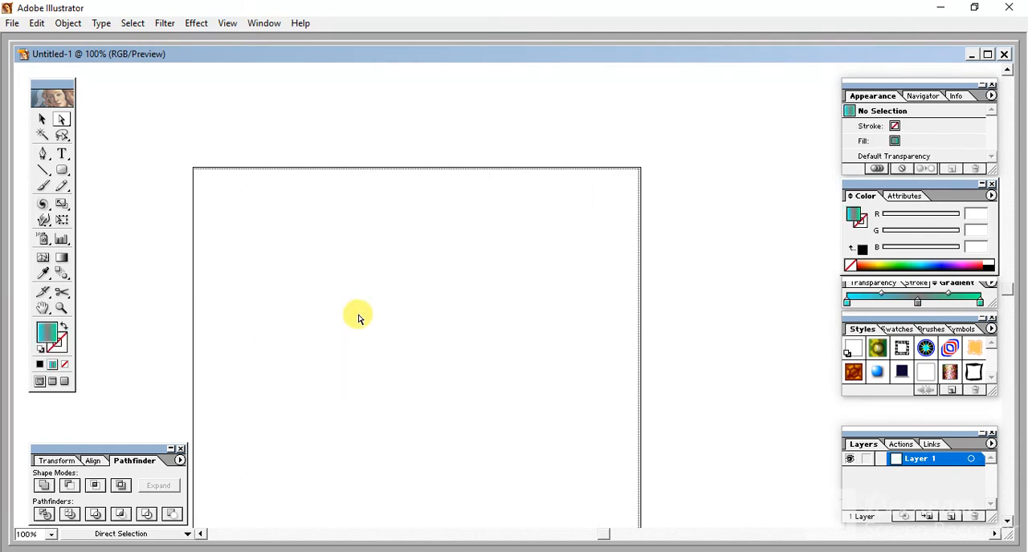
pyautogui.hotkey('ctrl', 'z')
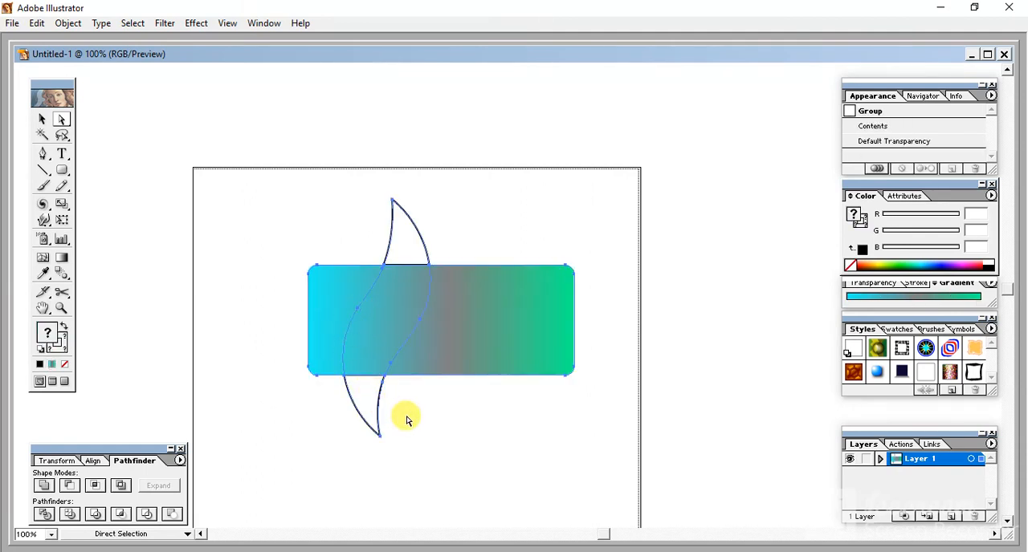
# - Delete the two leaf tips that extend above and below the gradient rectangle
pyautogui.moveTo(406, 420); pyautogui.dragTo(319, 471)
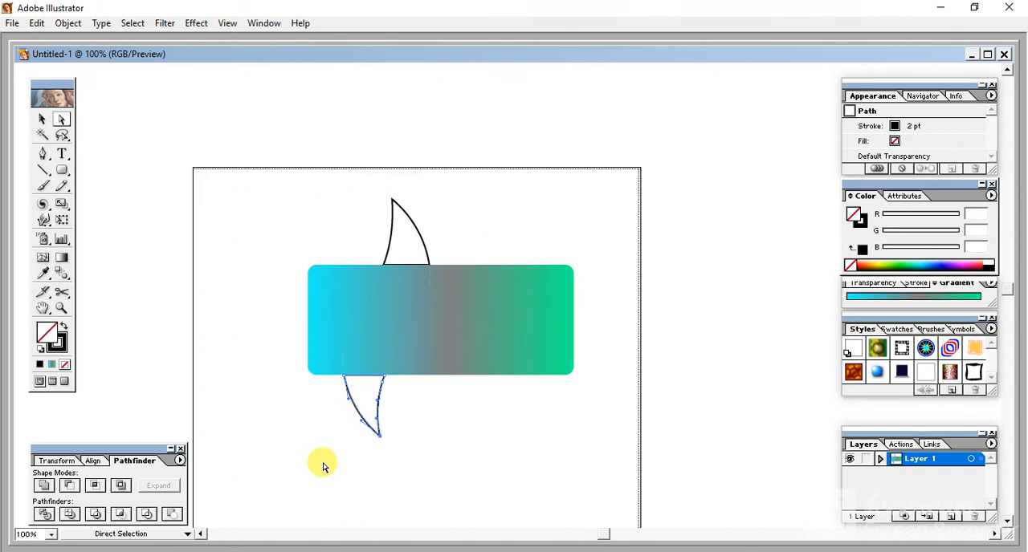
pyautogui.press('Delete')
pyautogui.moveTo(370, 193); pyautogui.dragTo(461, 252)
pyautogui.press('Delete')
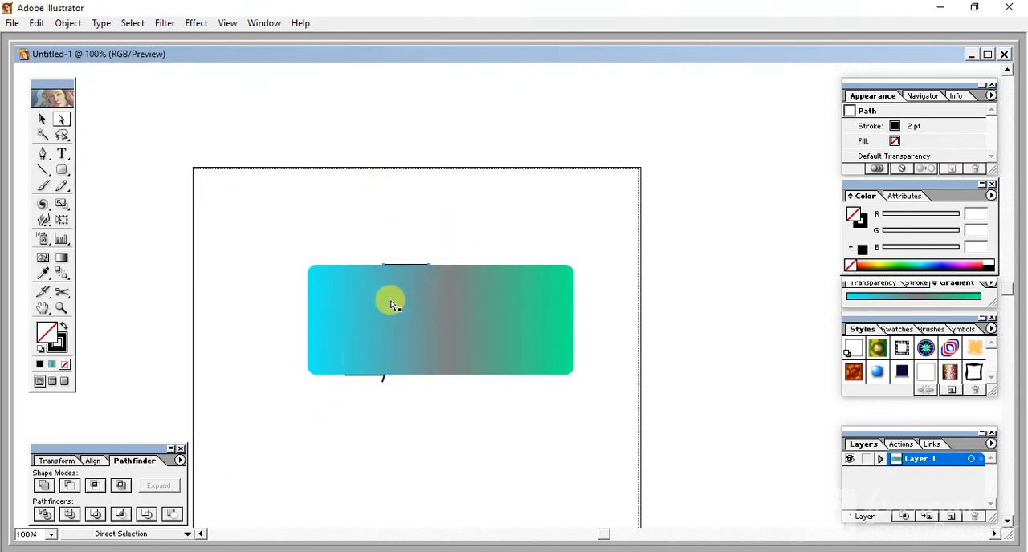
# - Delete the gradient leaf piece inside the rectangle and the leftover black line segments at the ends of the gap
pyautogui.click(429, 302)
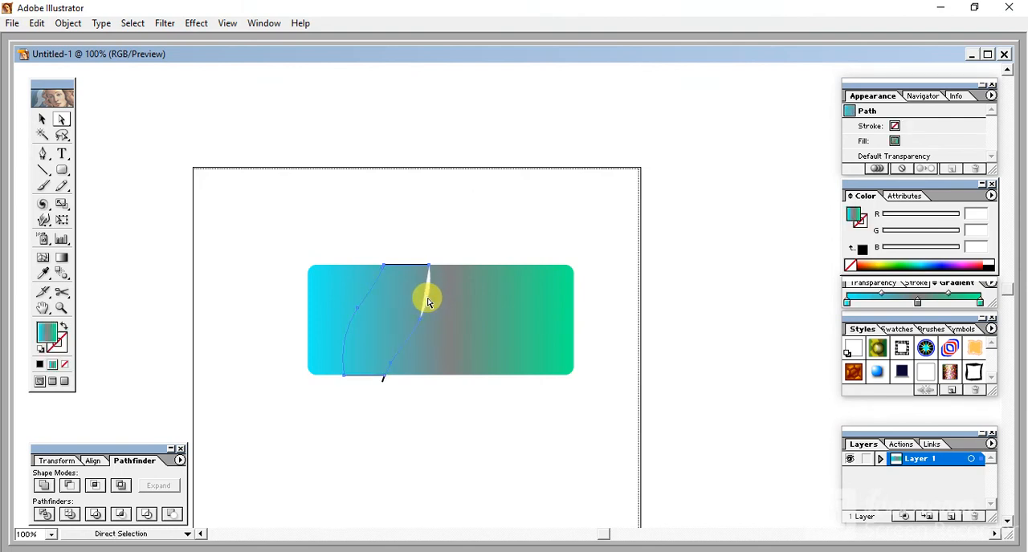
pyautogui.press('Delete')
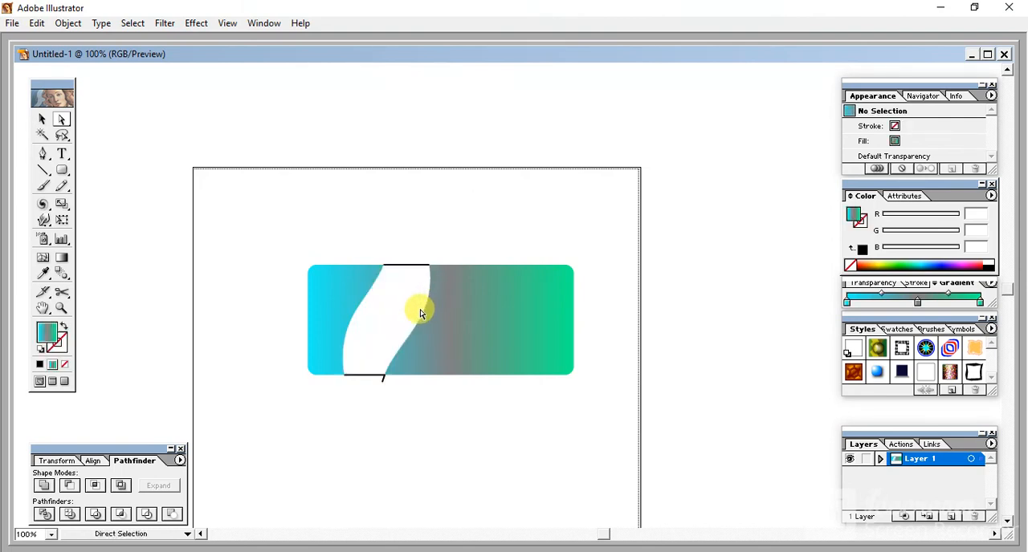
pyautogui.click(369, 379)
pyautogui.moveTo(369, 379); pyautogui.dragTo(388, 372)
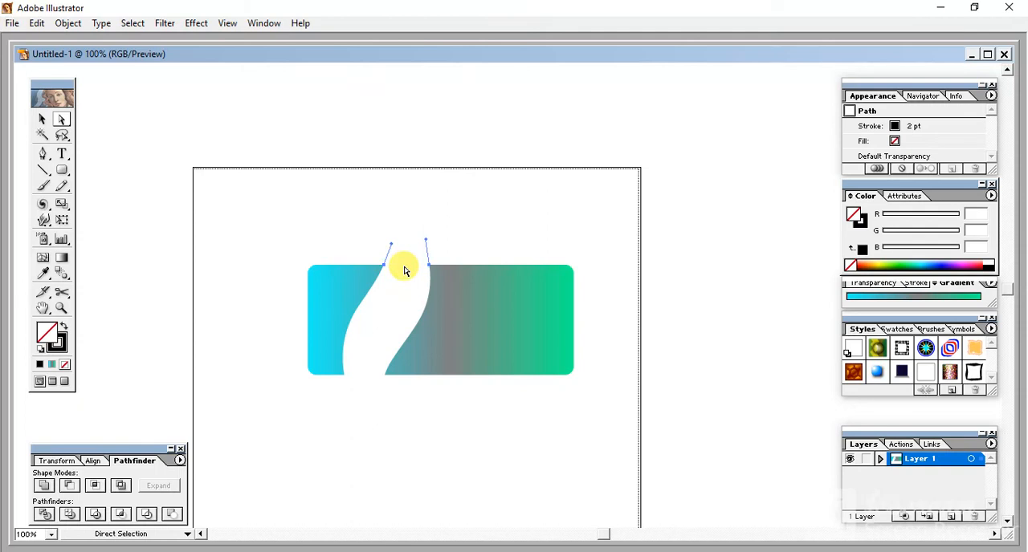
# - Select the remaining rectangle pieces as a whole to inspect them for leftover paths, and deselect them
pyautogui.moveTo(265, 223); pyautogui.dragTo(633, 425)
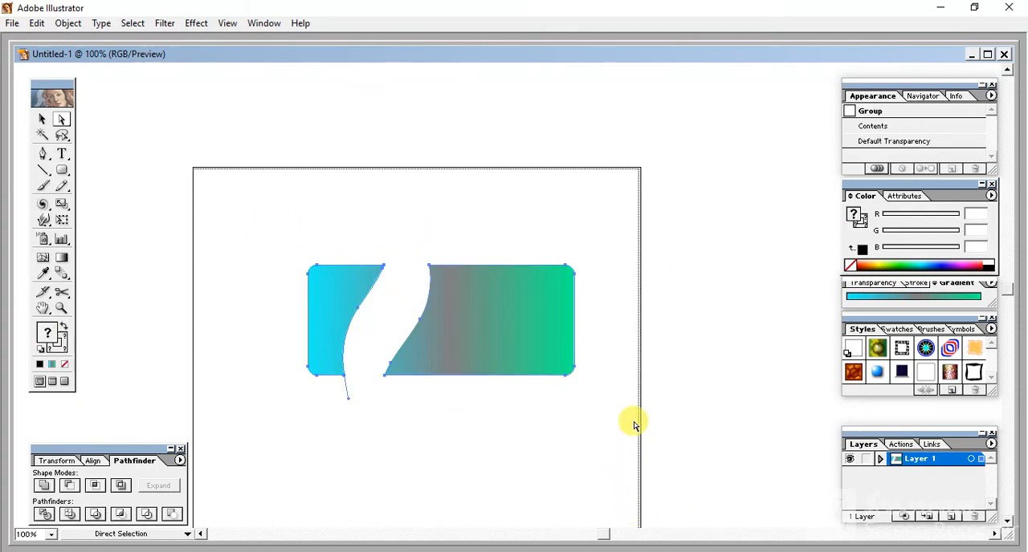
pyautogui.click(388, 442)
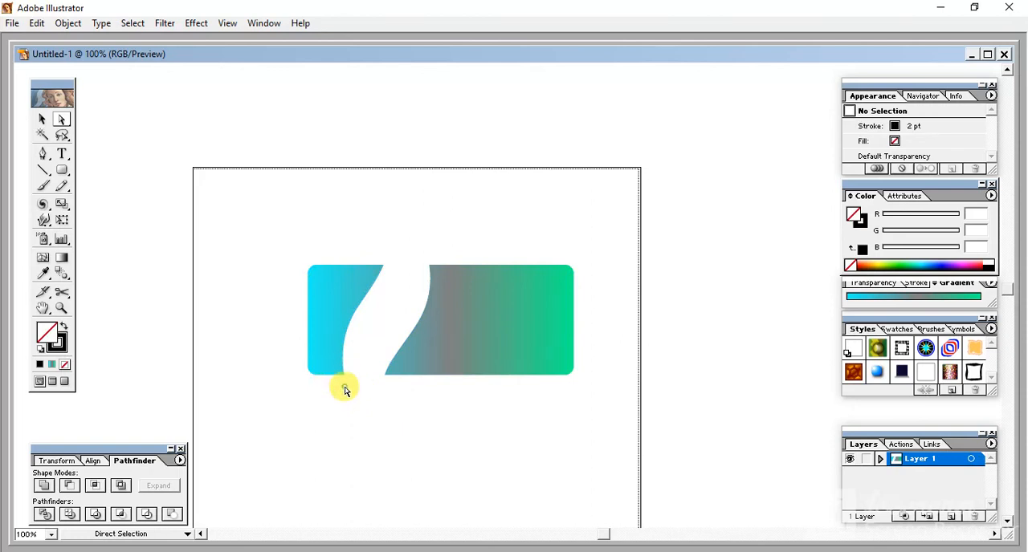
pyautogui.moveTo(332, 383); pyautogui.dragTo(368, 400)
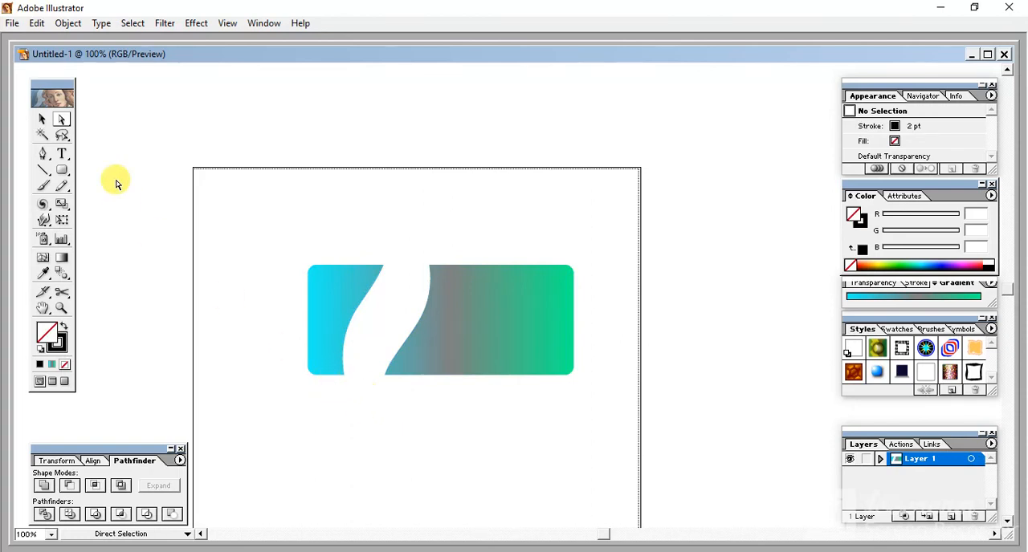
pyautogui.click(42, 119)
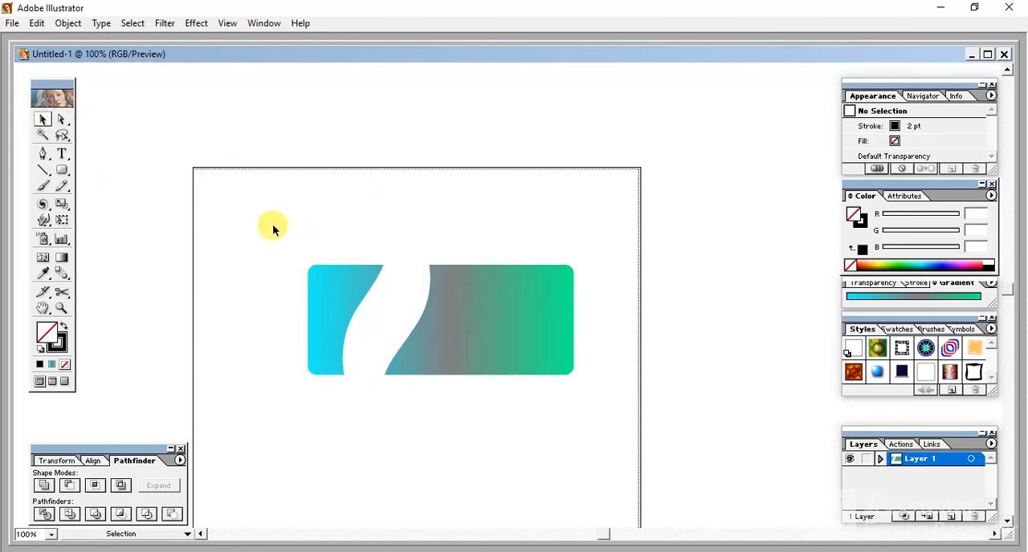
pyautogui.moveTo(273, 225); pyautogui.dragTo(614, 435)
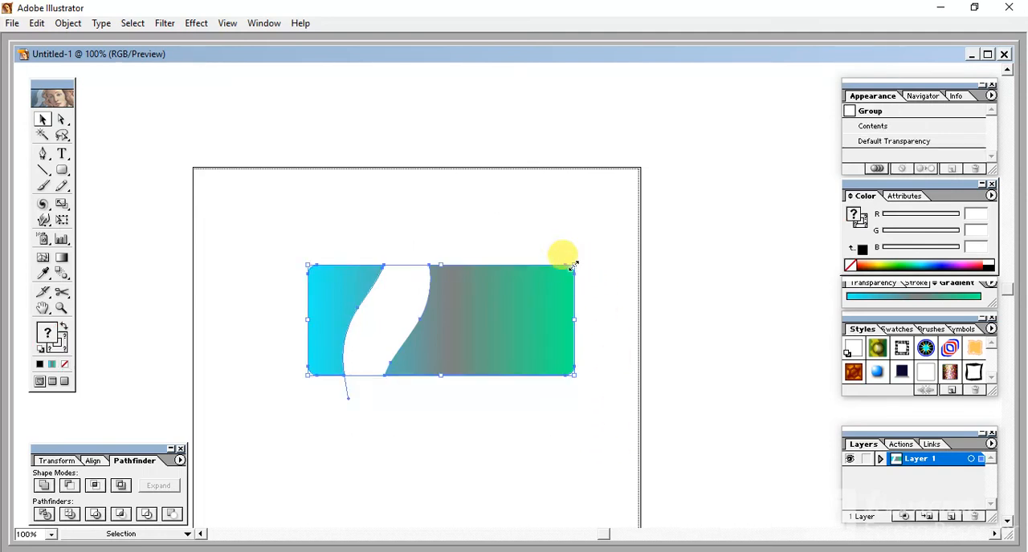
pyautogui.click(527, 432)
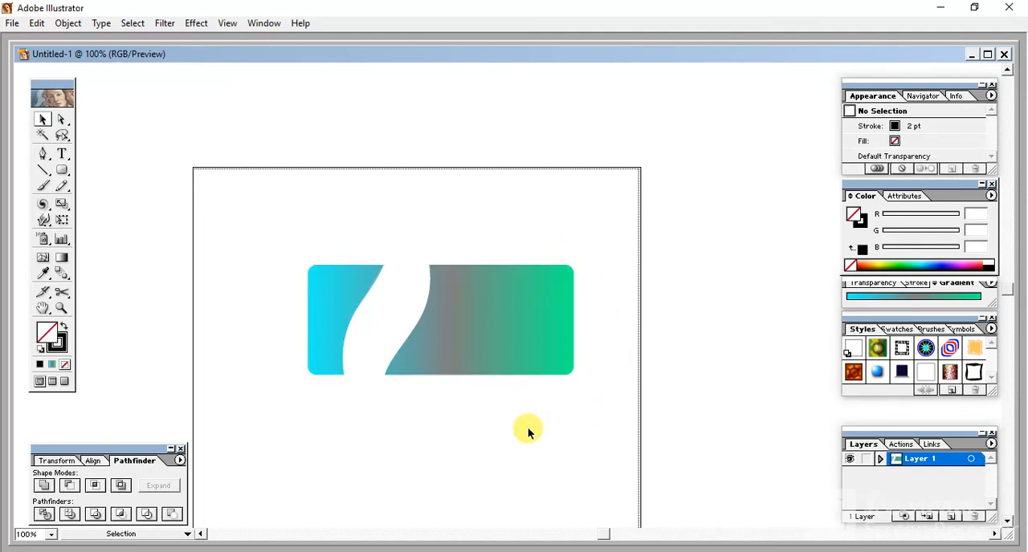